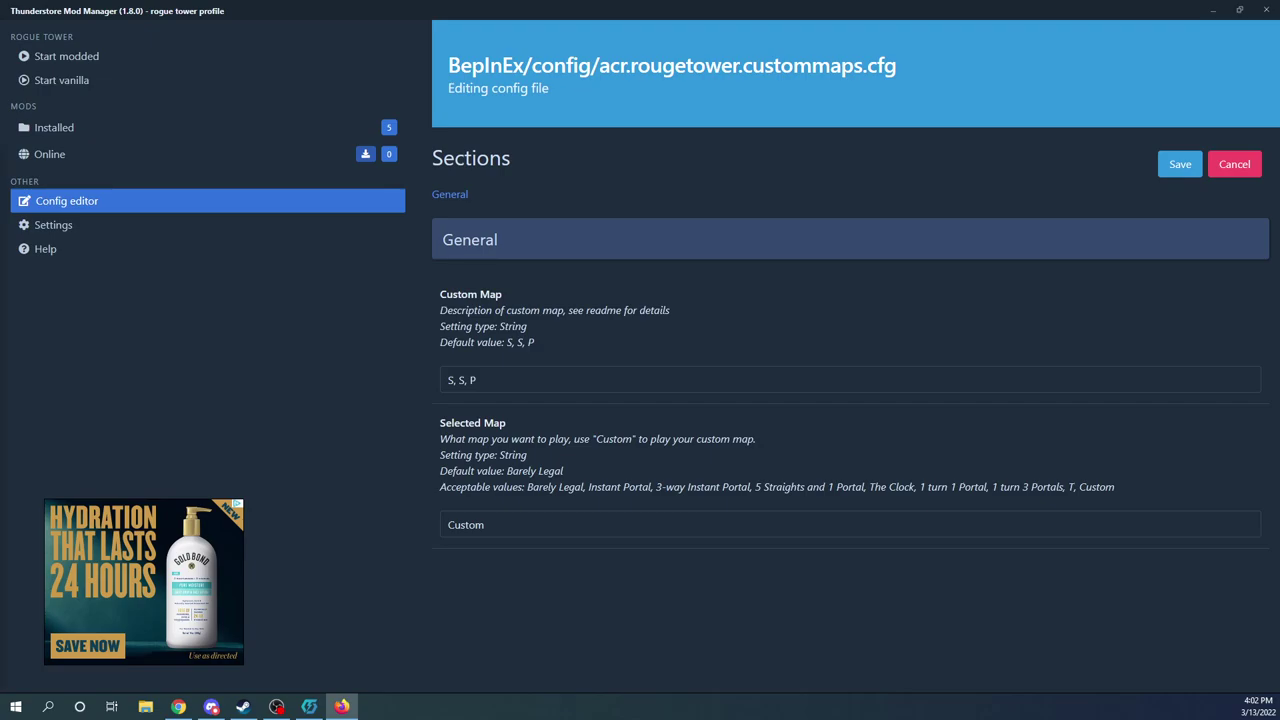
Switch to Firefox and review the Rogue Tower Custom Maps page, including its map descriptions and instructions for making a custom map.
{"action": "left_click", "coordinate": [342, 707]}
{"action": "double_click", "coordinate": [528, 91]}
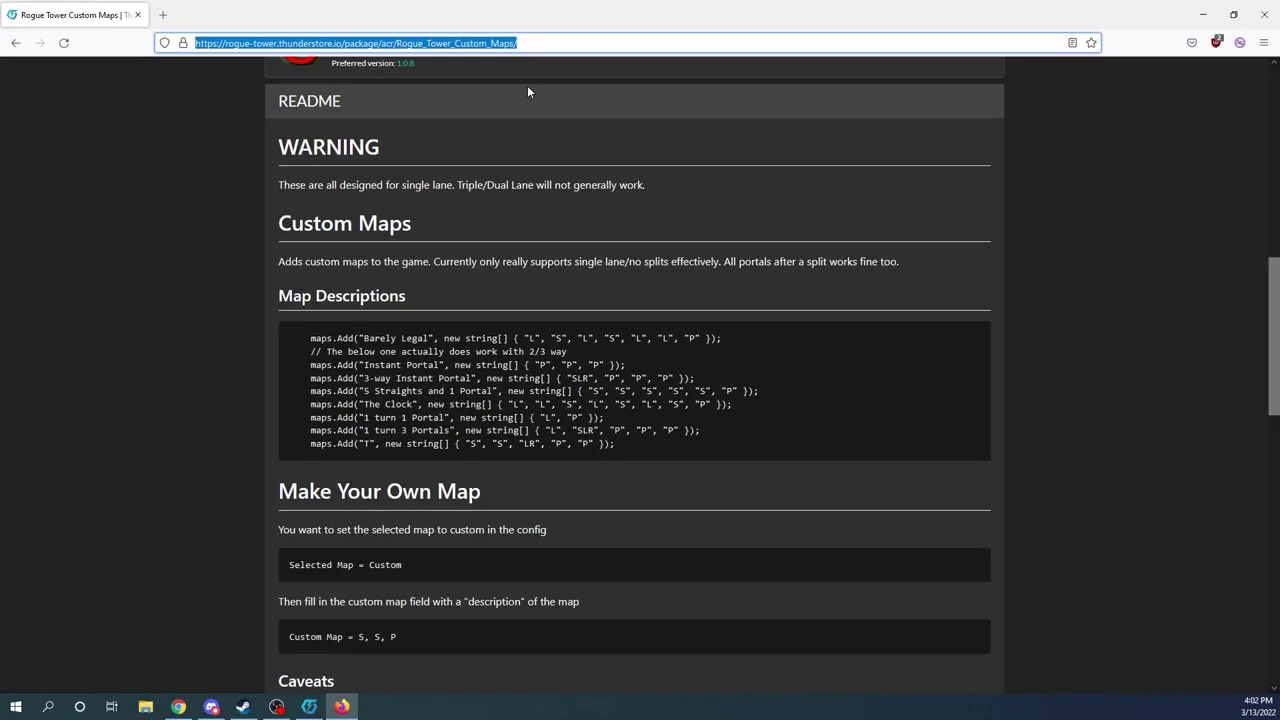
{"action": "scroll", "coordinate": [455, 262], "scroll_direction": "up", "scroll_amount": 5}
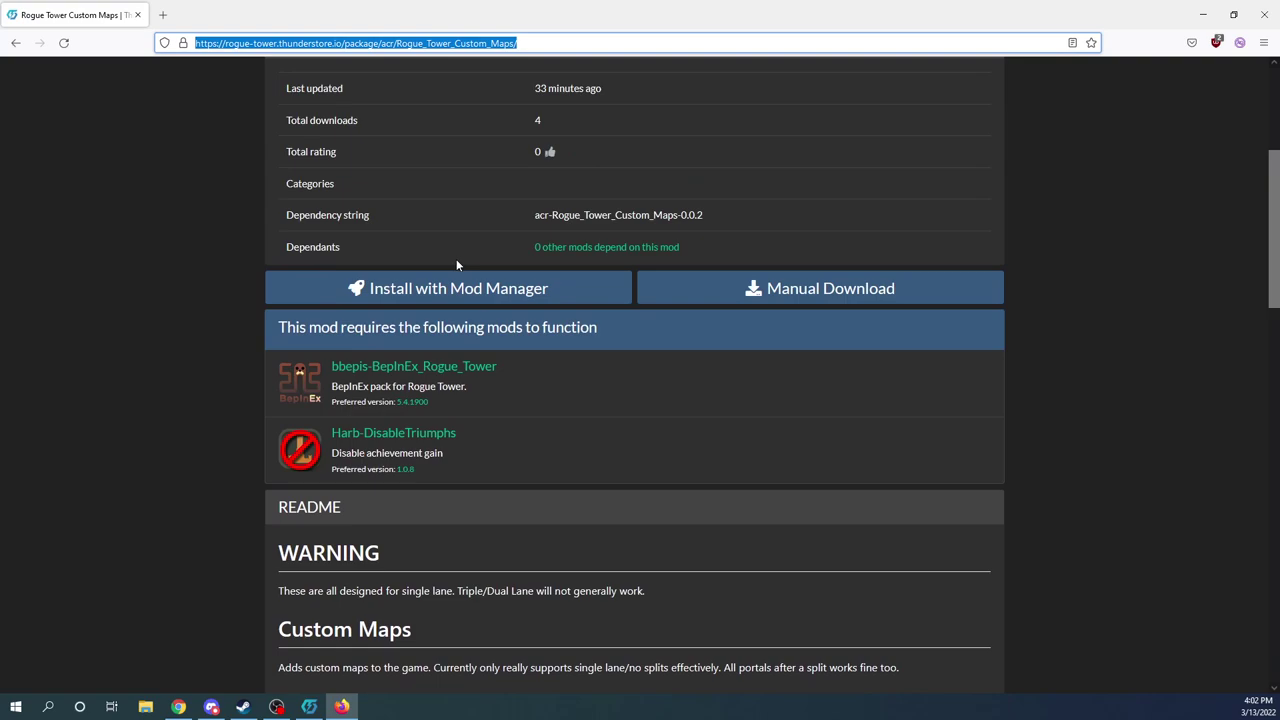
{"action": "scroll", "coordinate": [399, 284], "scroll_direction": "up", "scroll_amount": 2}
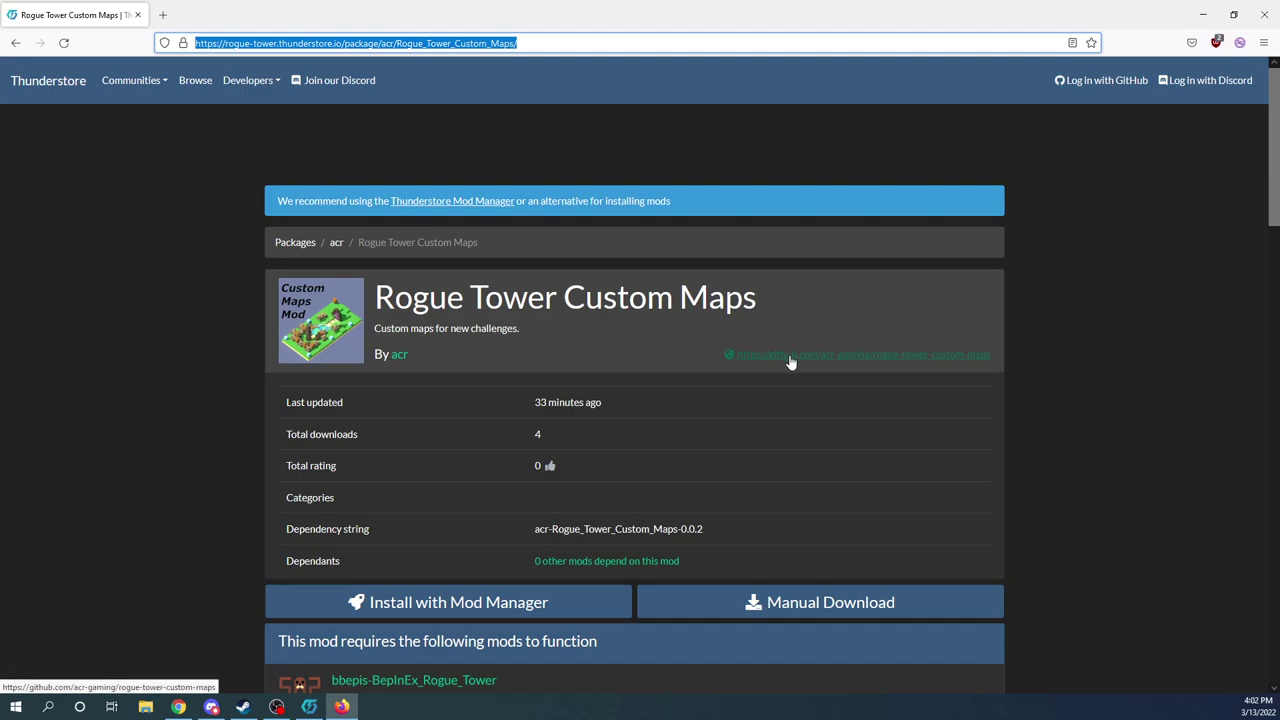
{"action": "scroll", "coordinate": [222, 309], "scroll_direction": "down", "scroll_amount": 8}
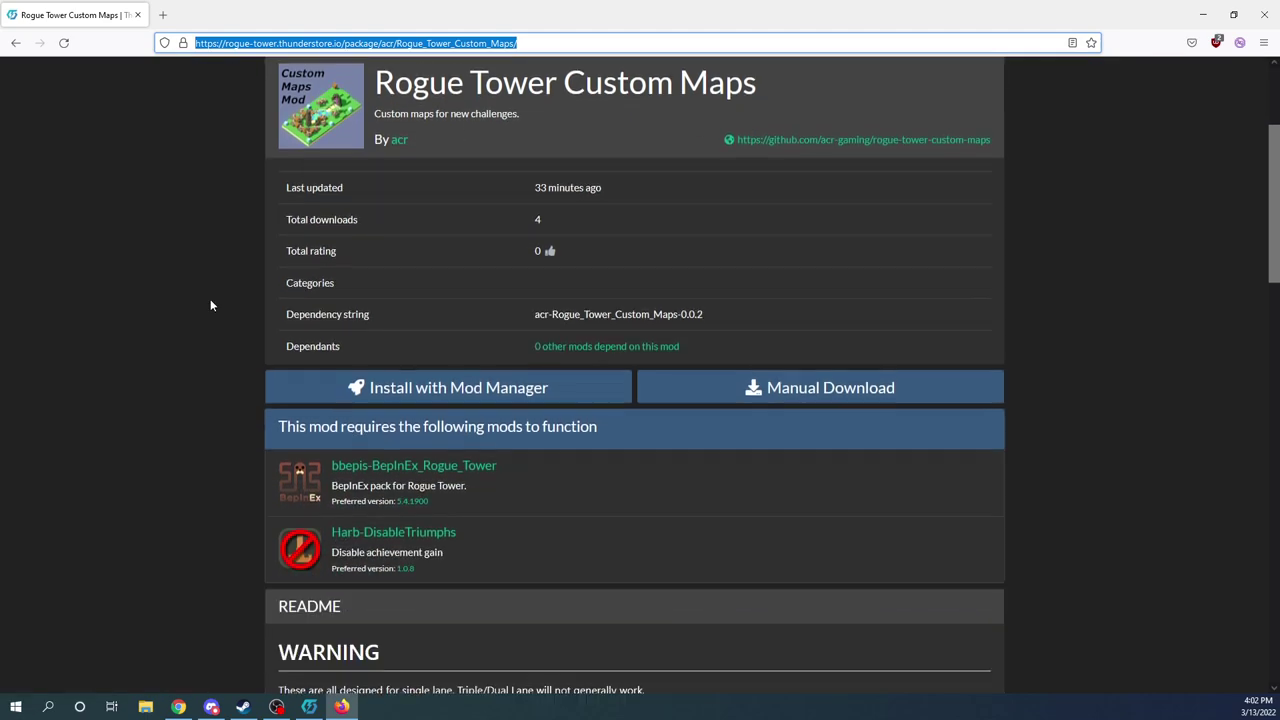
{"action": "scroll", "coordinate": [210, 304], "scroll_direction": "down", "scroll_amount": 1}
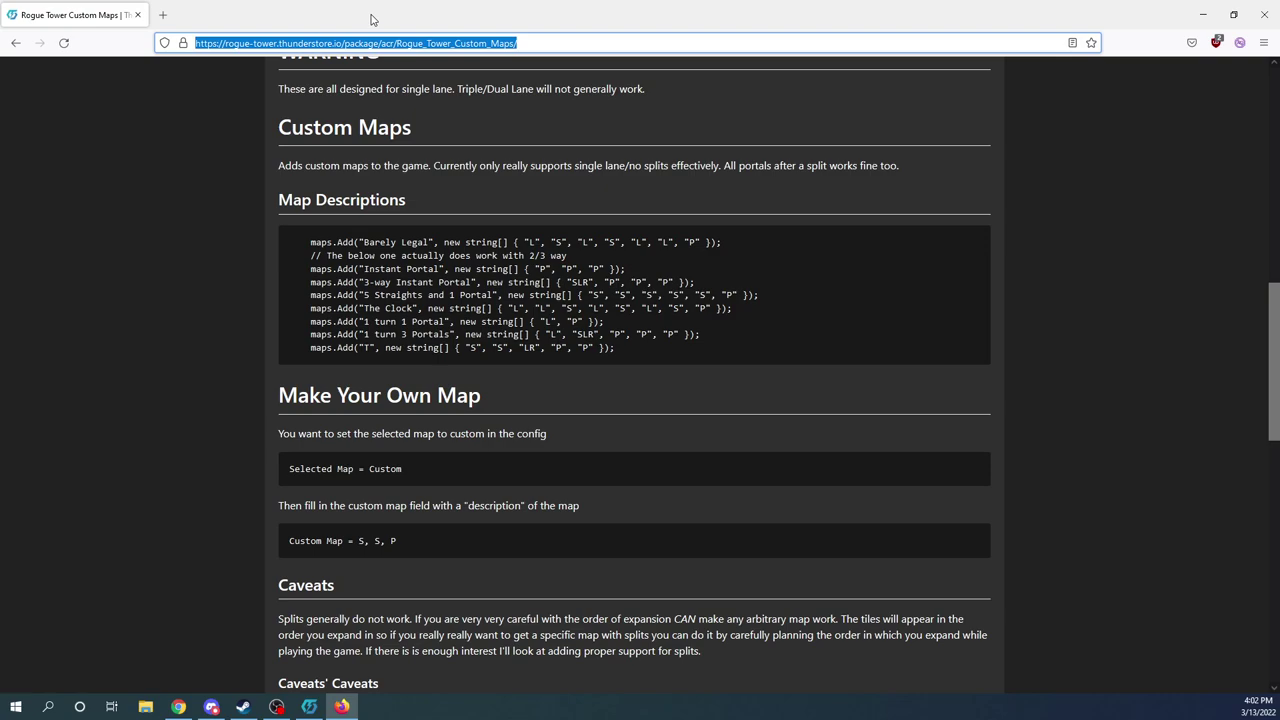
{"action": "left_click_drag", "start_coordinate": [370, 19], "coordinate": [0, 150]}
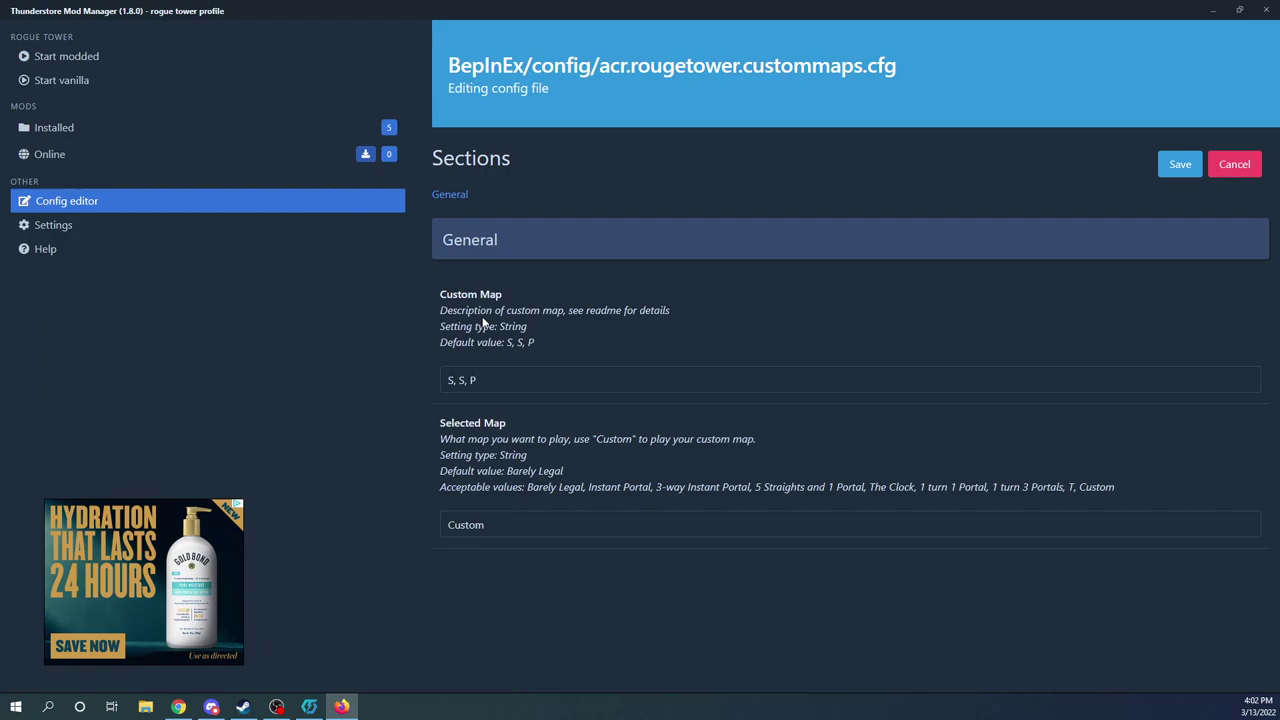
Try The Clock as the Selected Map value in the mod config, and restore it to Custom.
{"action": "double_click", "coordinate": [524, 514]}
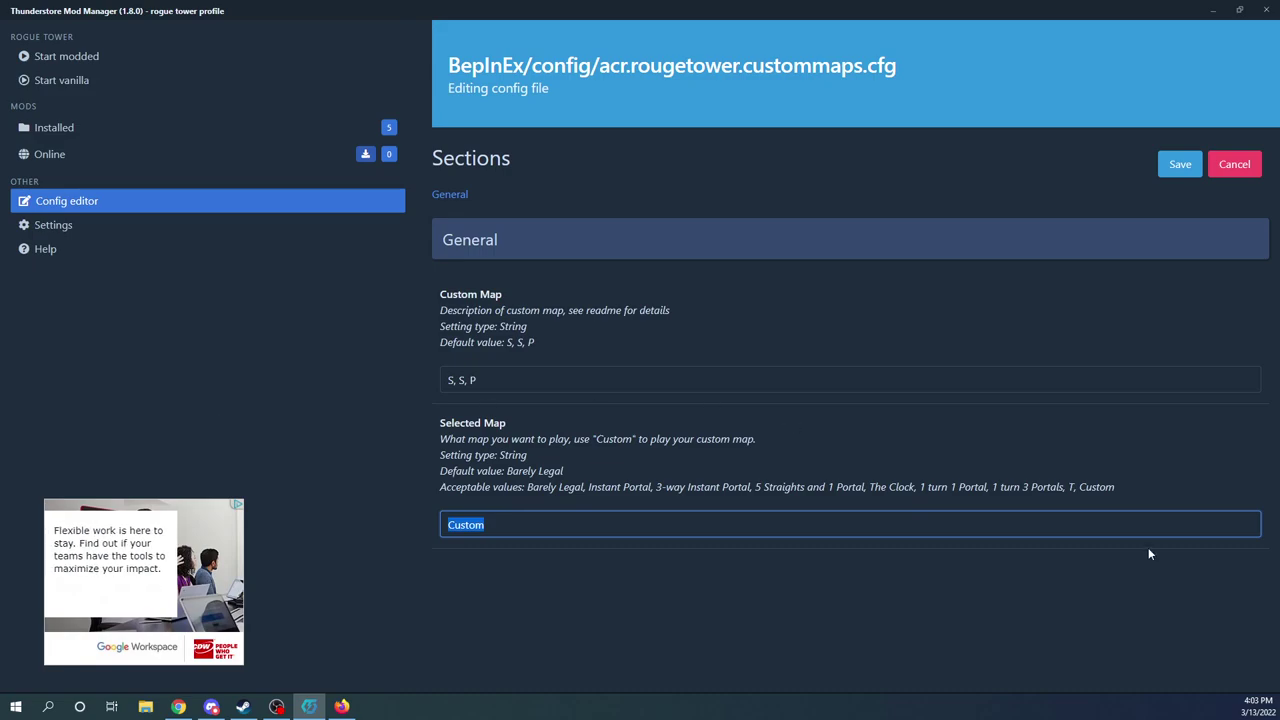
{"action": "type", "text": "The Clock"}
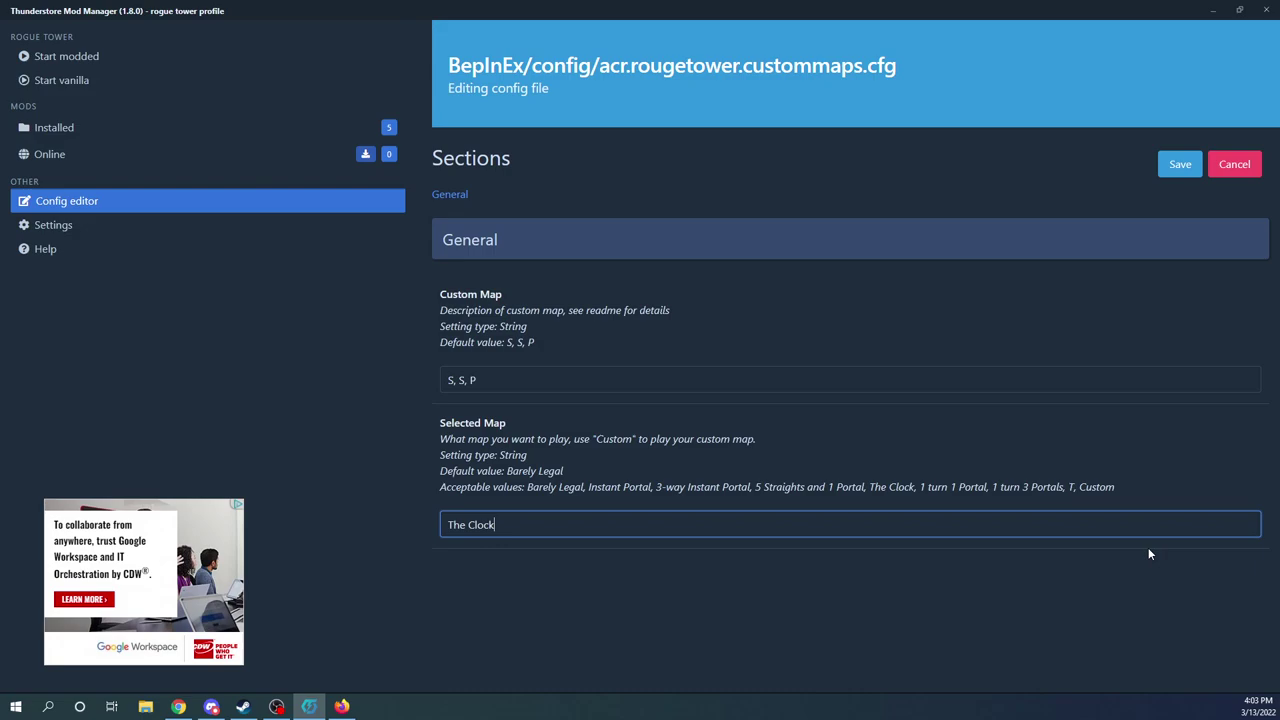
{"action": "key", "text": "BackSpace"}
{"action": "key", "text": "BackSpace"}
{"action": "key", "text": "BackSpace"}
{"action": "key", "text": "BackSpace"}
Set the Custom Map description to "S, L, S, SLR, P, P, P" and save the config file.
{"action": "left_click", "coordinate": [789, 381]}
{"action": "left_click_drag", "start_coordinate": [789, 381], "coordinate": [434, 401]}
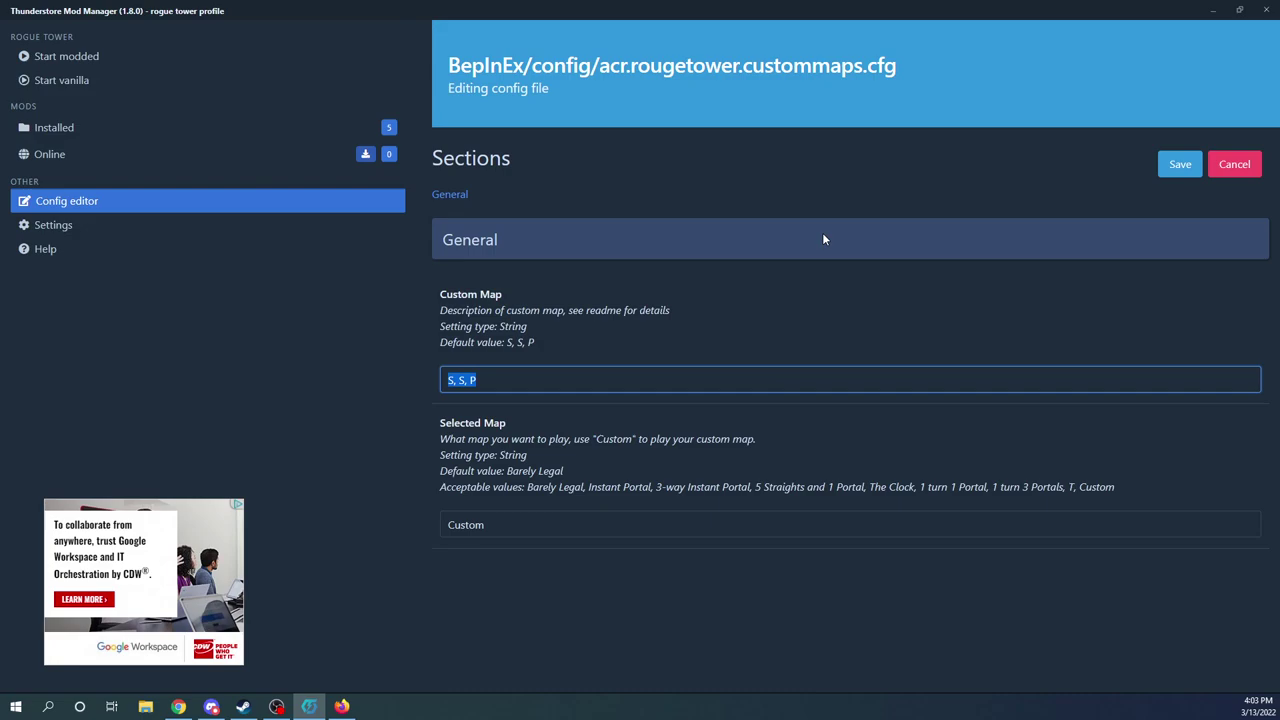
{"action": "key", "text": "BackSpace"}
{"action": "type", "text": "R, P"}
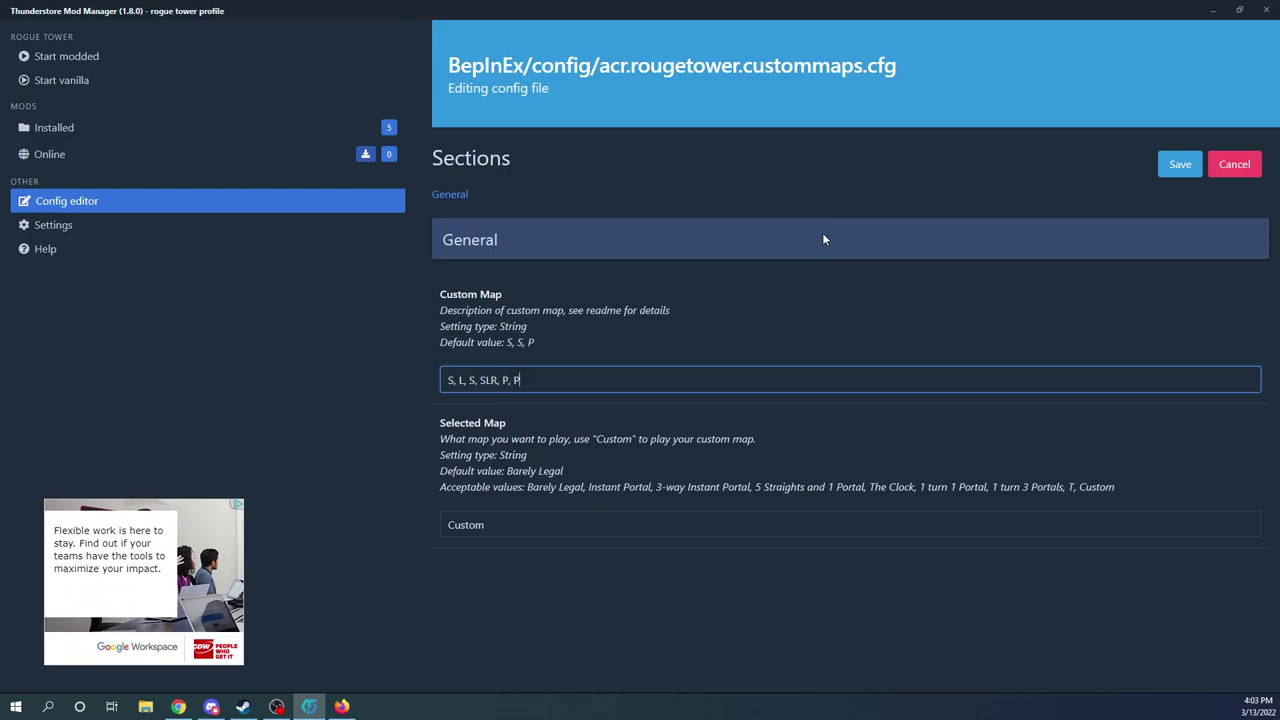
{"action": "type", "text": ", P"}
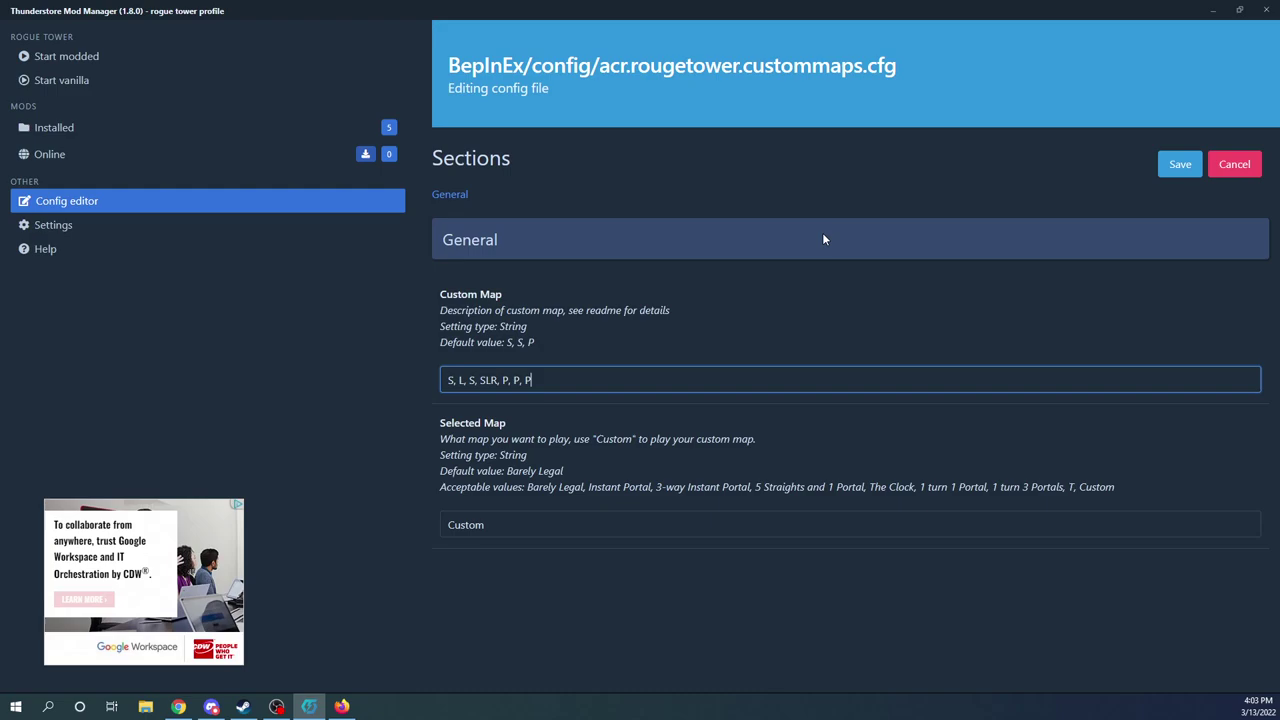
{"action": "left_click", "coordinate": [1180, 166]}
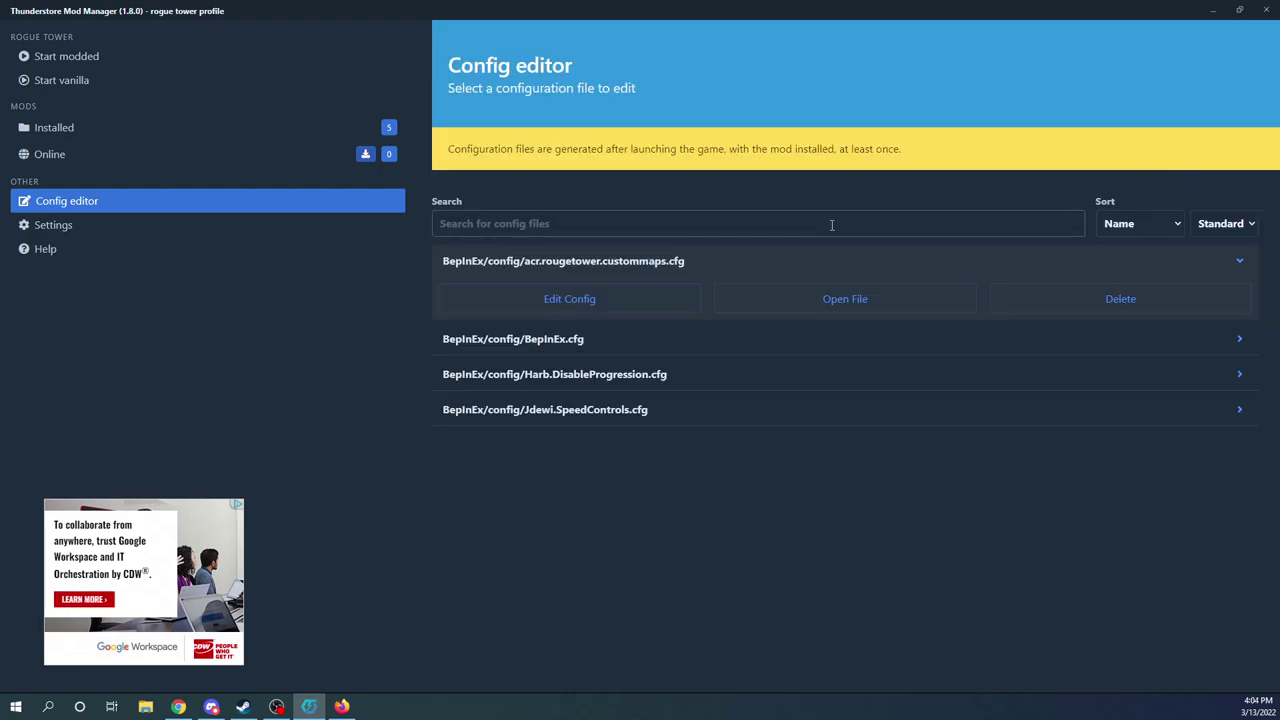
Launch the modded Rogue Tower game and place eight Ballistas around the houses on the starting tile.
{"action": "left_click", "coordinate": [65, 56]}
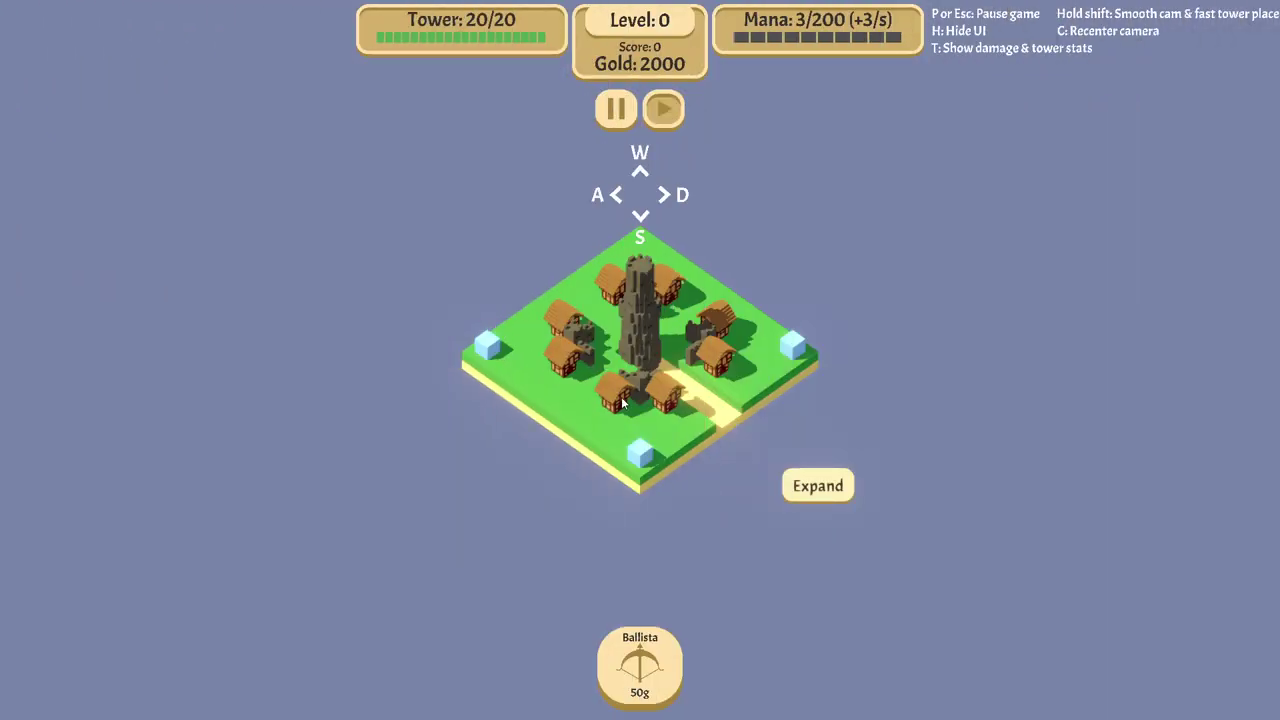
{"action": "left_click", "coordinate": [640, 662]}
{"action": "left_click", "coordinate": [646, 432]}
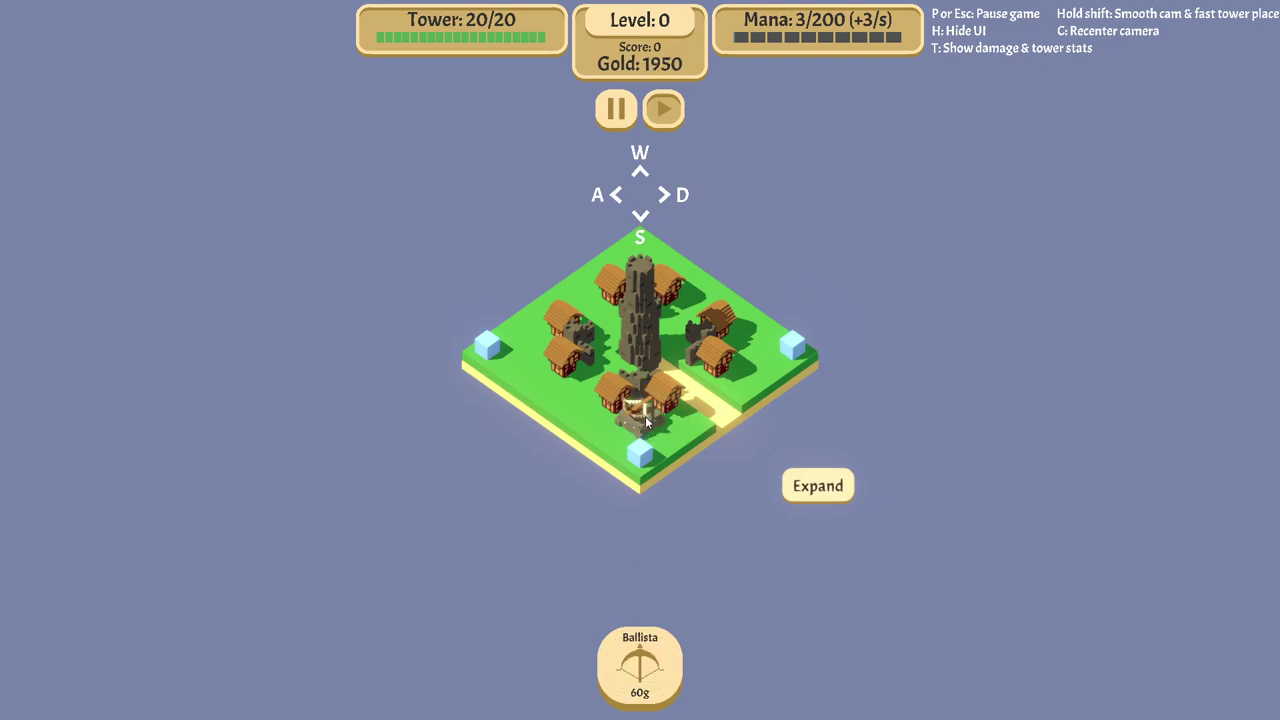
{"action": "left_click", "coordinate": [755, 345], "text": "shift"}
{"action": "left_click", "coordinate": [742, 378], "text": "shift"}
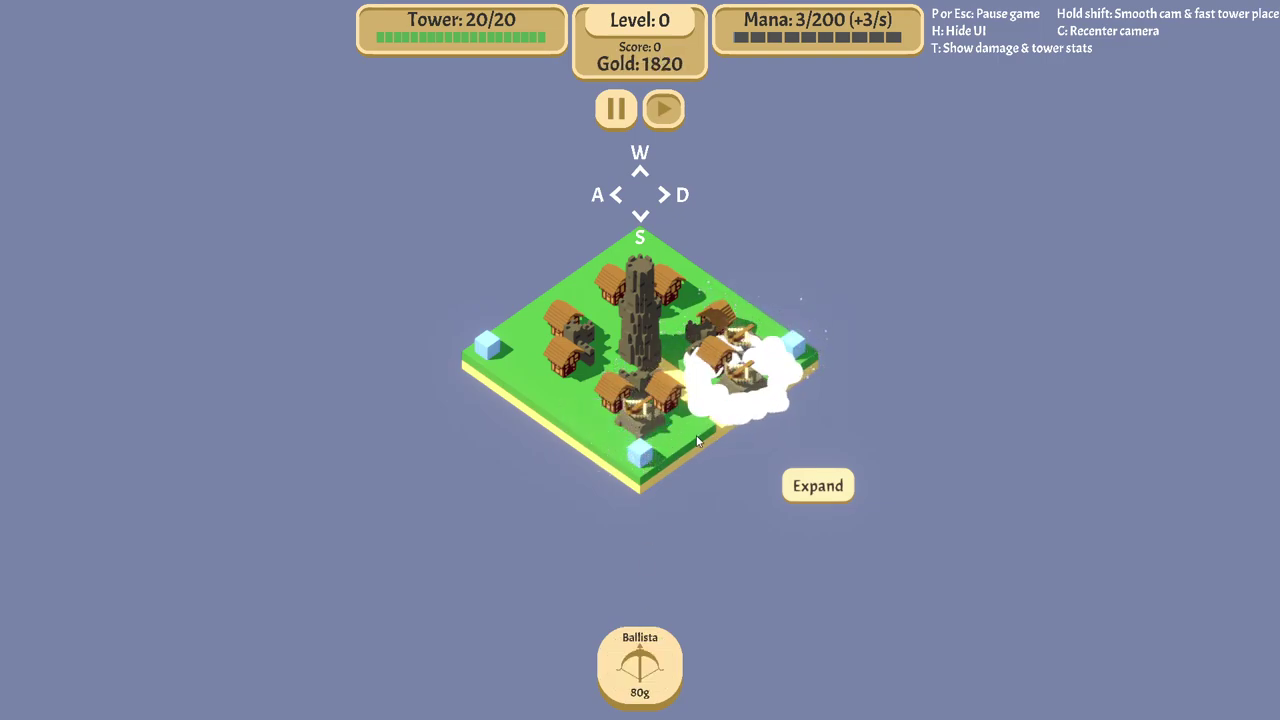
{"action": "left_click", "coordinate": [695, 425], "text": "shift"}
{"action": "left_click", "coordinate": [588, 398], "text": "shift"}
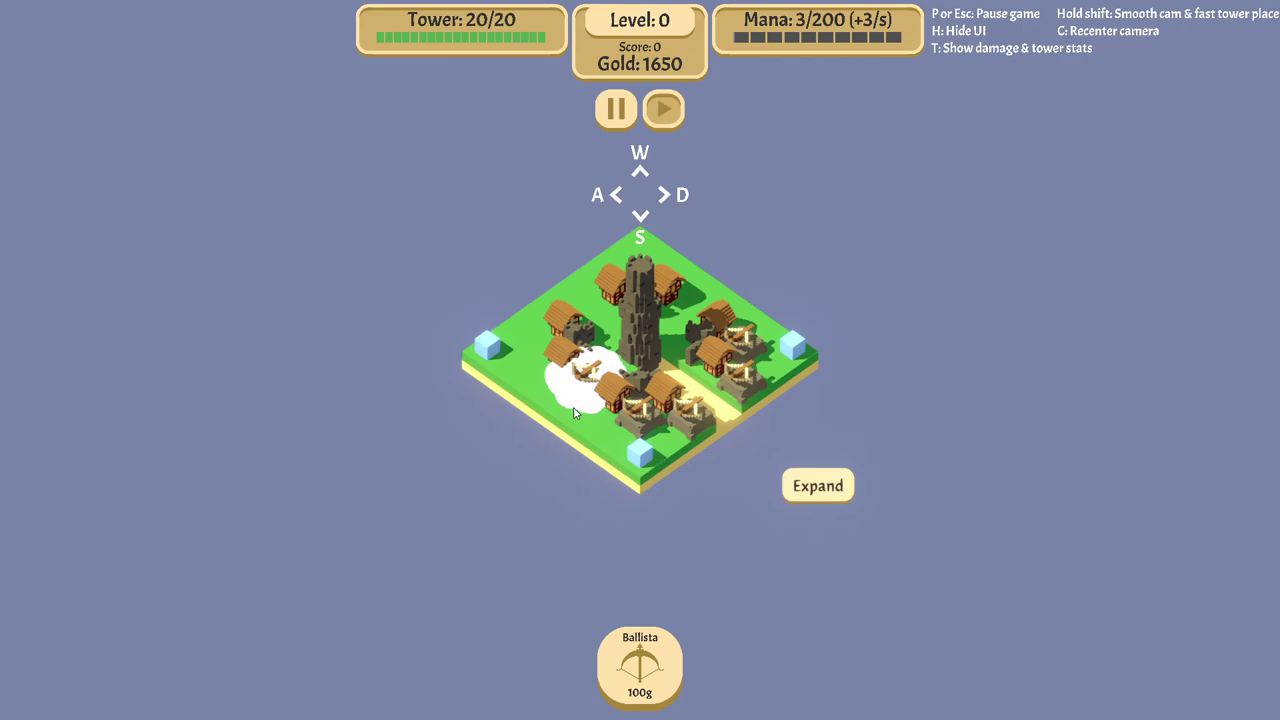
{"action": "left_click", "coordinate": [591, 432], "text": "shift"}
{"action": "left_click", "coordinate": [740, 305], "text": "shift"}
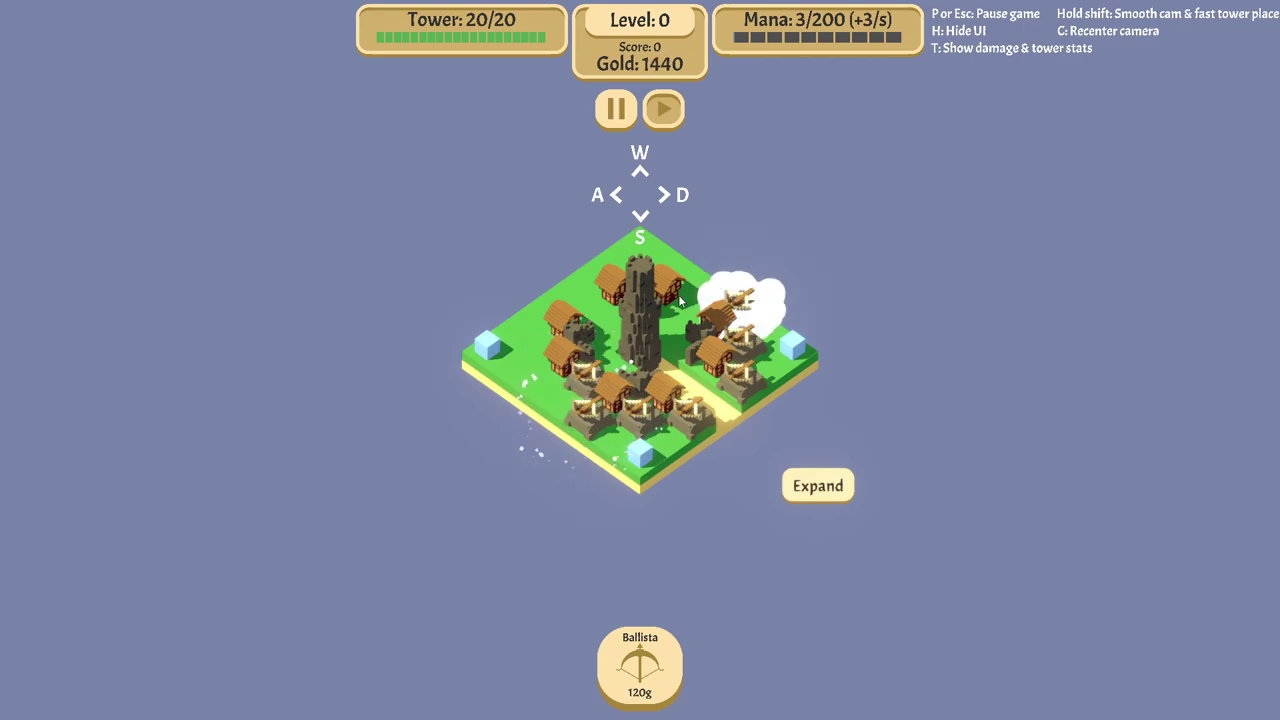
{"action": "left_click", "coordinate": [686, 311], "text": "shift"}
Expand the path from the starting tile and place a Ballista on the new tile's raised ground.
{"action": "left_click", "coordinate": [818, 485]}
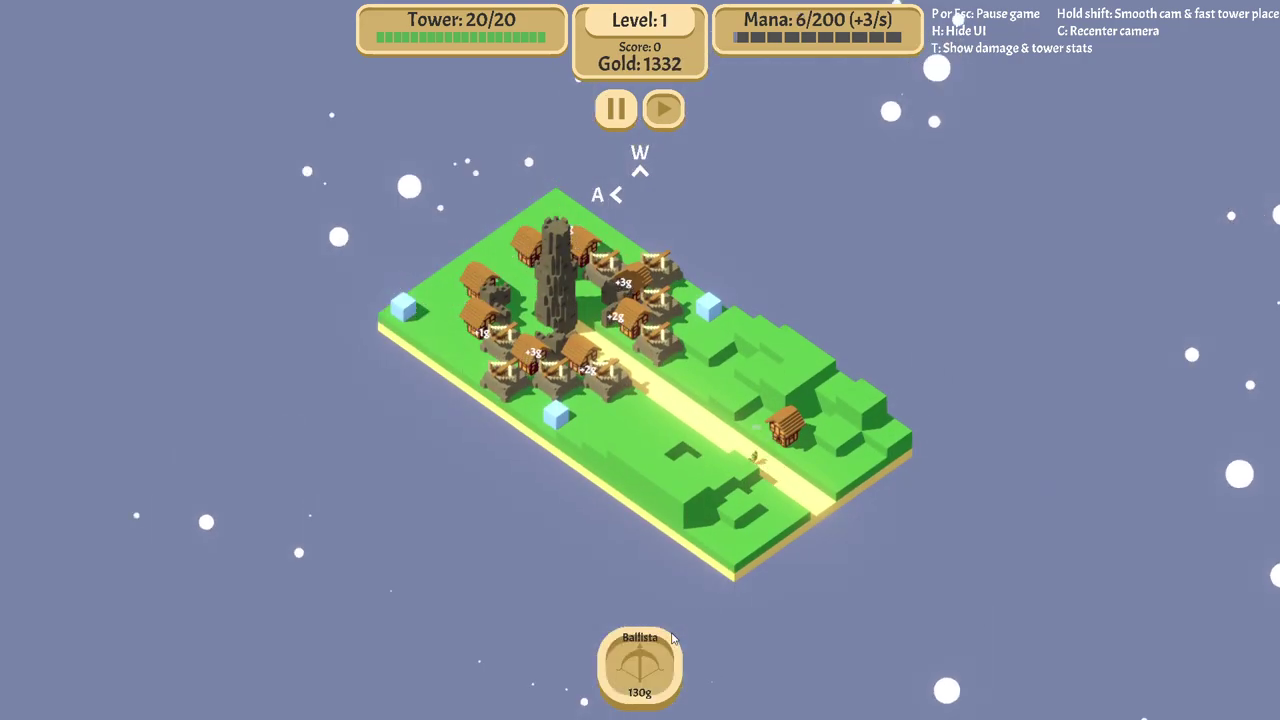
{"action": "left_click", "coordinate": [693, 478], "text": "shift"}
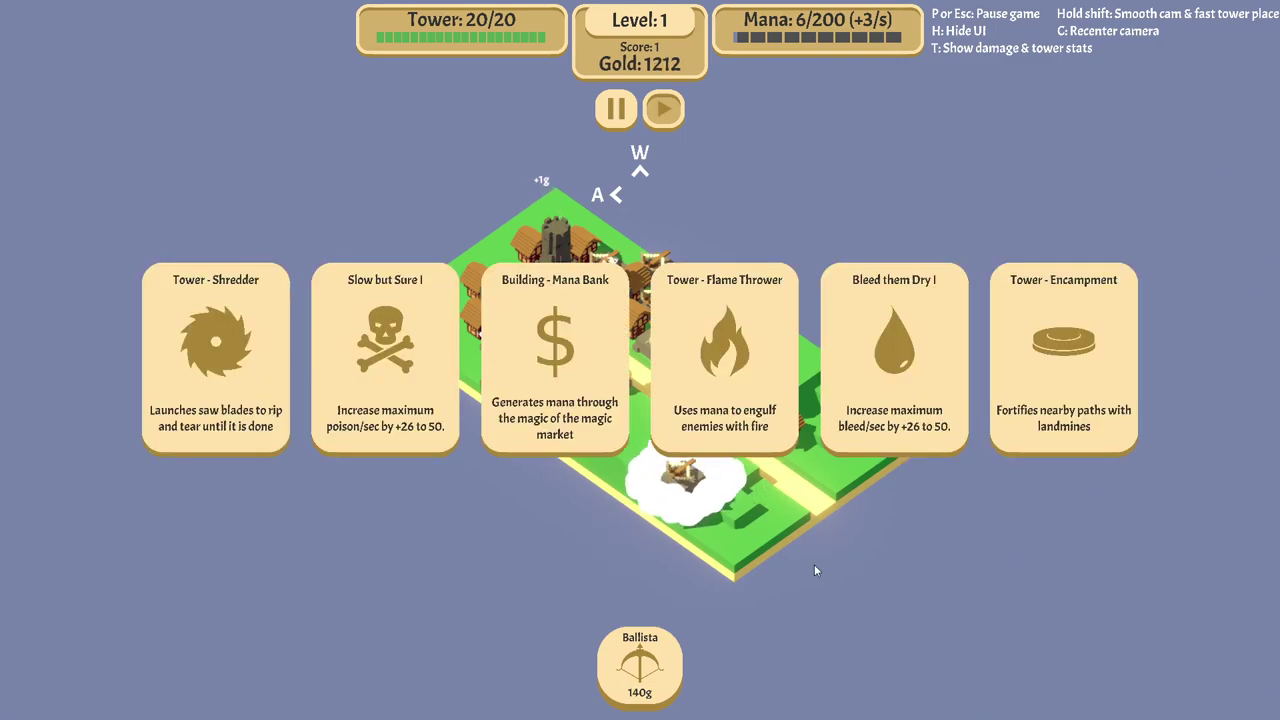
Choose the Tower - Shredder card and expand the path to the second tile.
{"action": "mouse_move", "coordinate": [228, 440]}
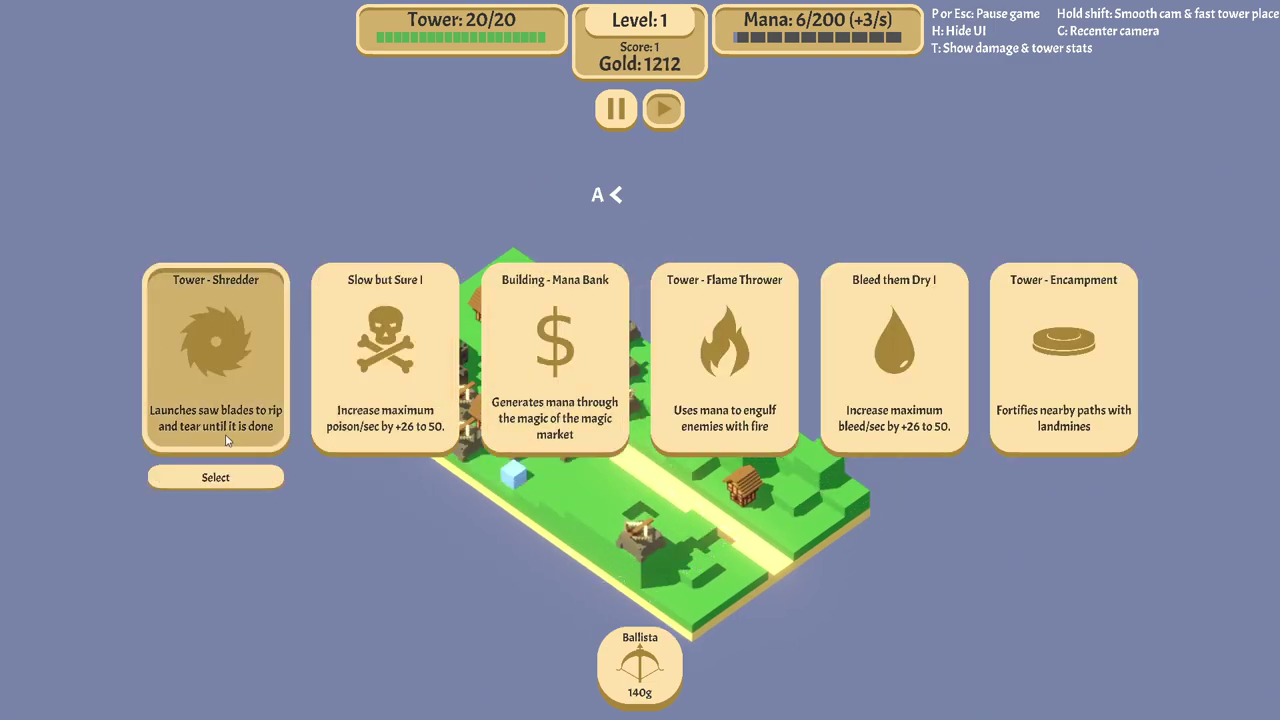
{"action": "left_click", "coordinate": [228, 476]}
{"action": "left_click", "coordinate": [826, 552]}
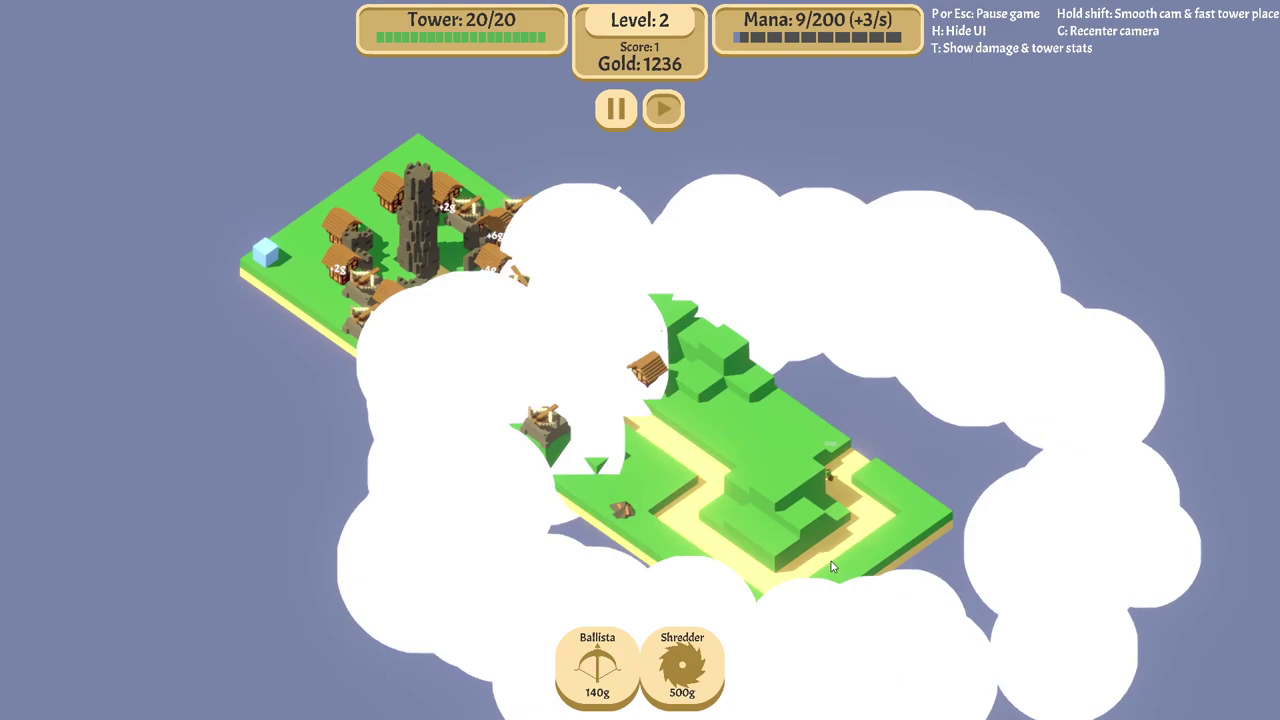
Place two adjacent Ballistas on the high ground inside the path's bend and one on the hill behind the lone house.
{"action": "left_click", "coordinate": [597, 665]}
{"action": "left_click", "coordinate": [730, 478], "text": "shift"}
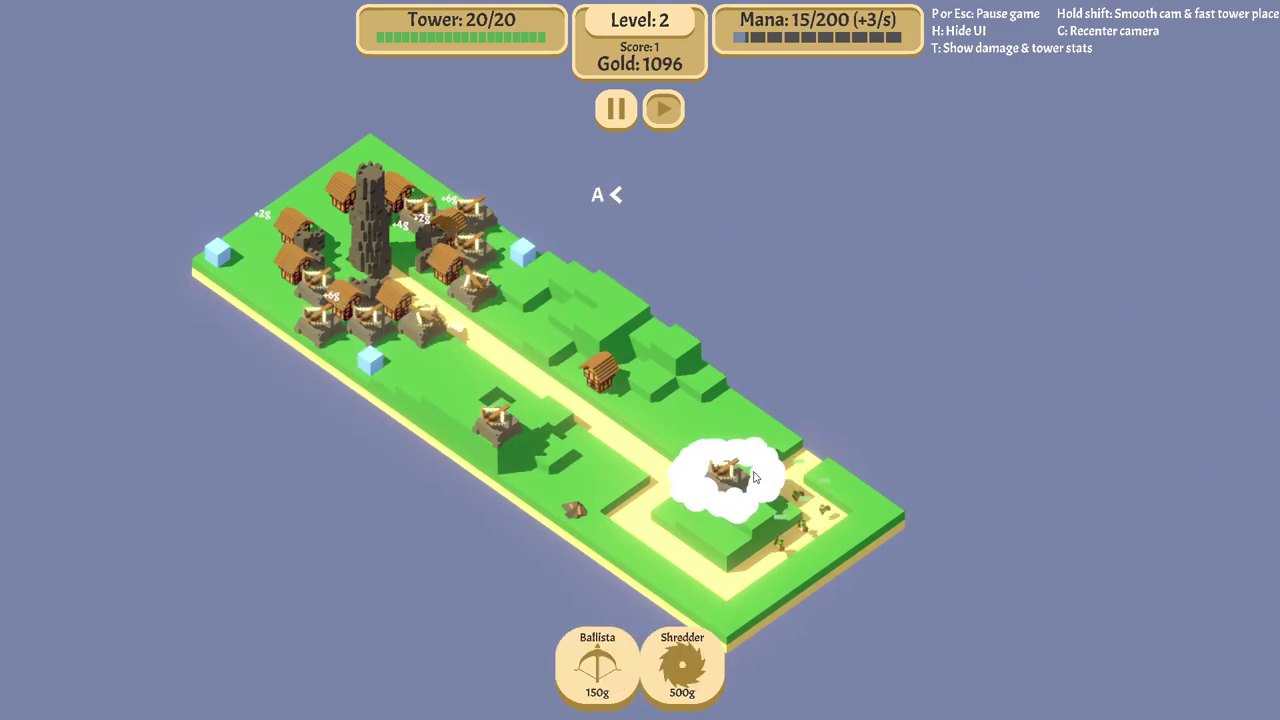
{"action": "left_click", "coordinate": [770, 465], "text": "shift"}
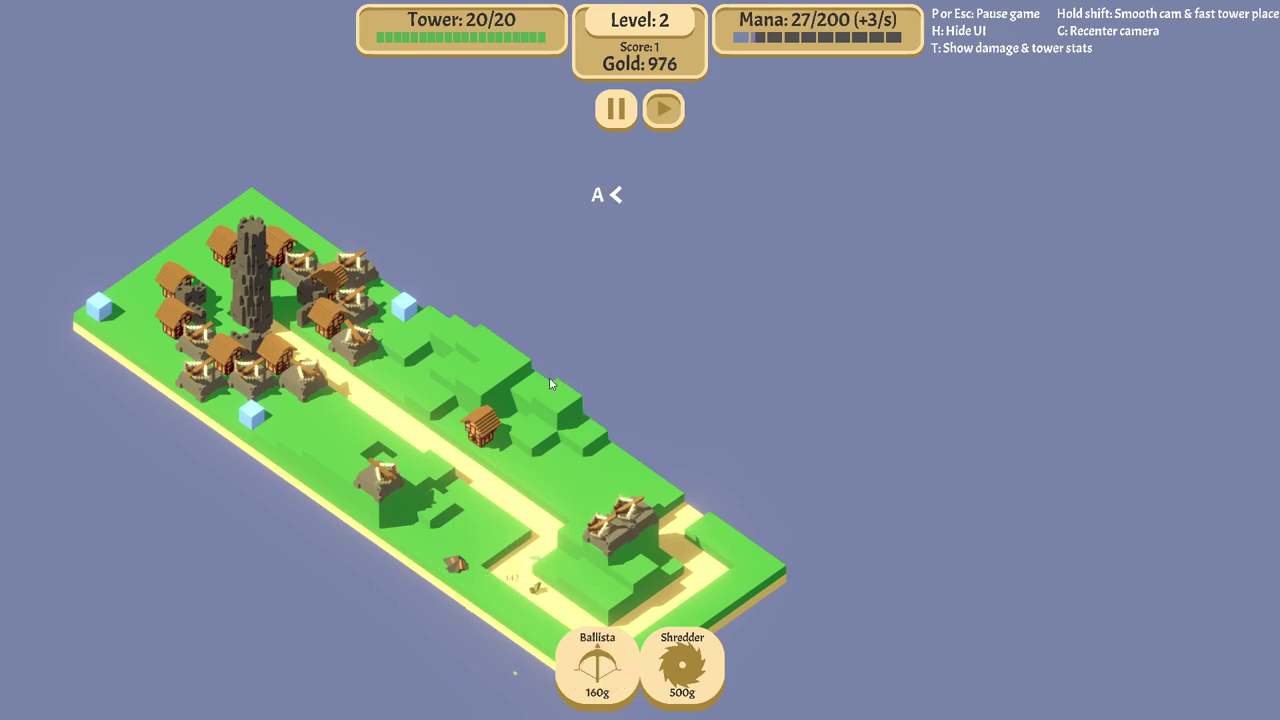
{"action": "left_click", "coordinate": [556, 388]}
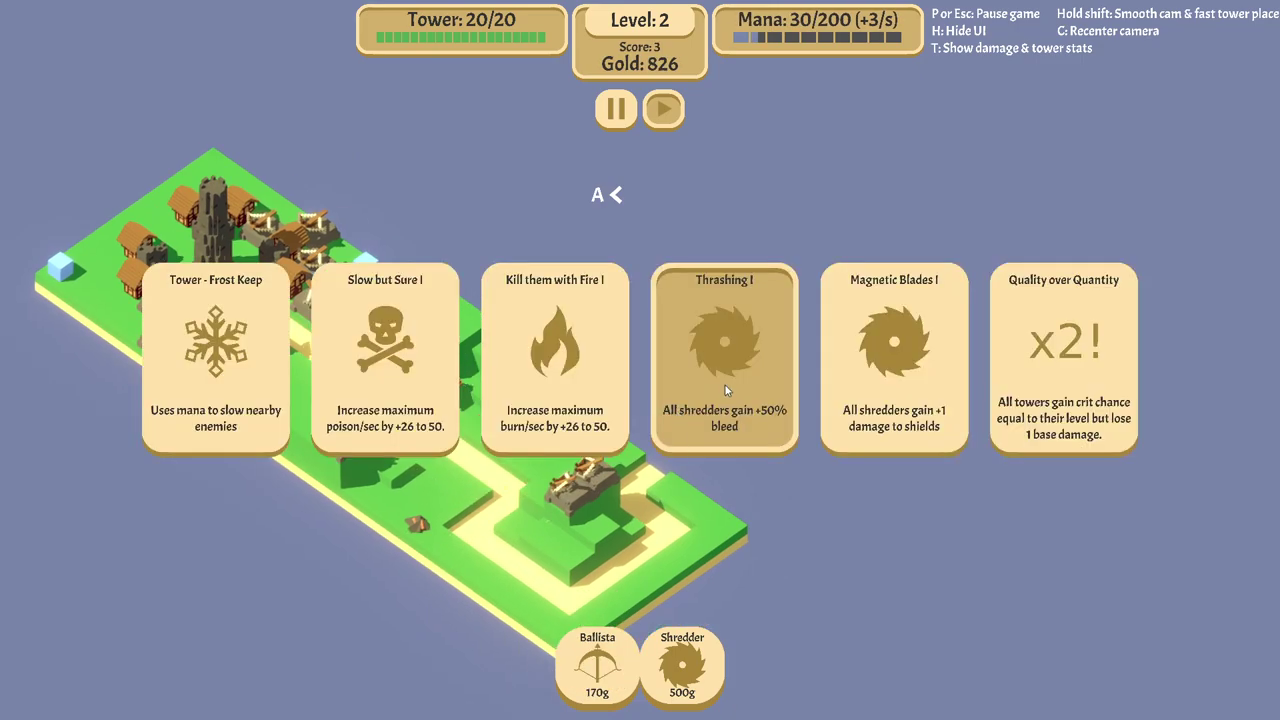
Choose the Thrashing I upgrade card and expand the path to the third tile.
{"action": "mouse_move", "coordinate": [719, 445]}
{"action": "left_click", "coordinate": [725, 477]}
{"action": "left_click", "coordinate": [745, 408]}
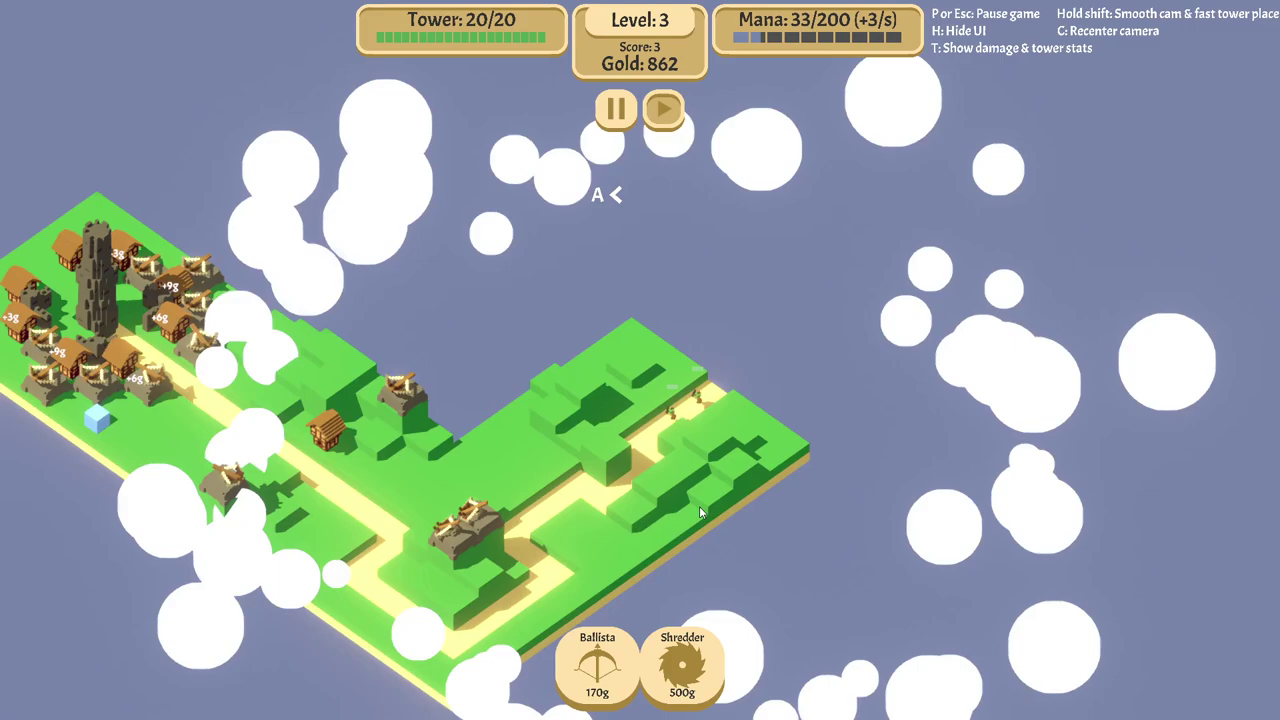
Place two Ballistas on the newest tile's raised ground, one on each side of the path.
{"action": "left_click", "coordinate": [597, 665]}
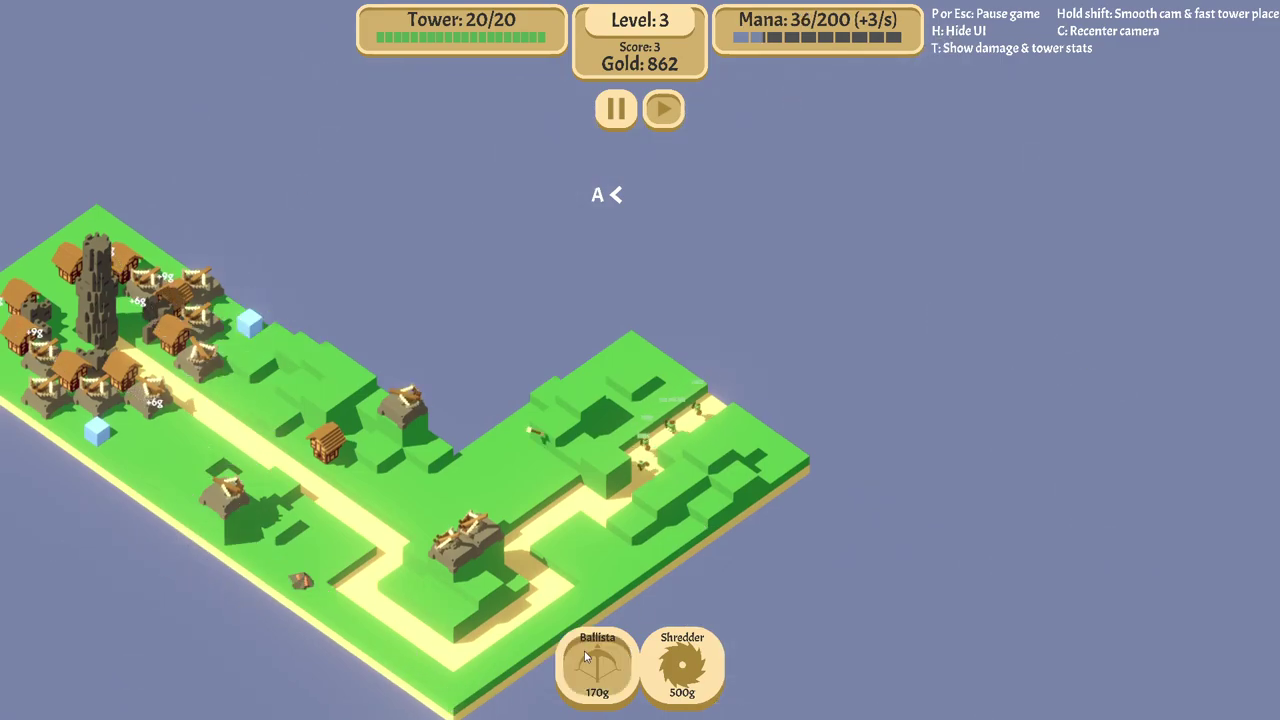
{"action": "left_click", "coordinate": [576, 380]}
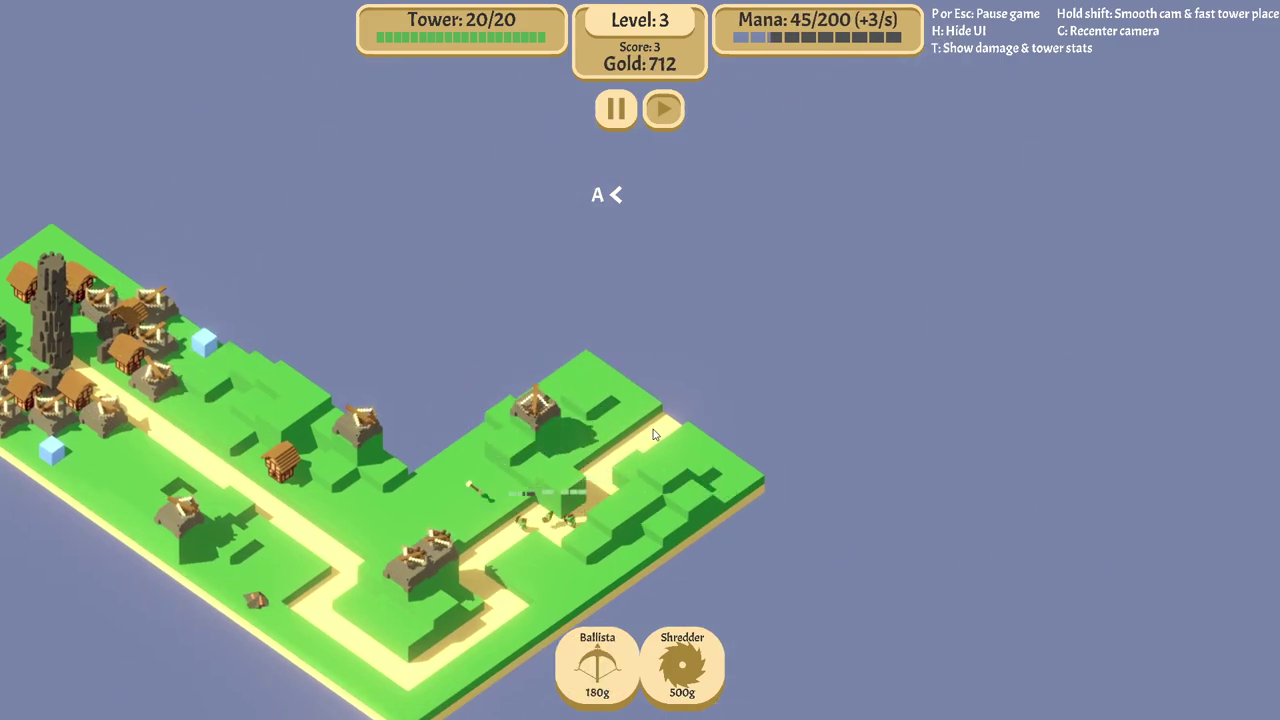
{"action": "left_click", "coordinate": [651, 456]}
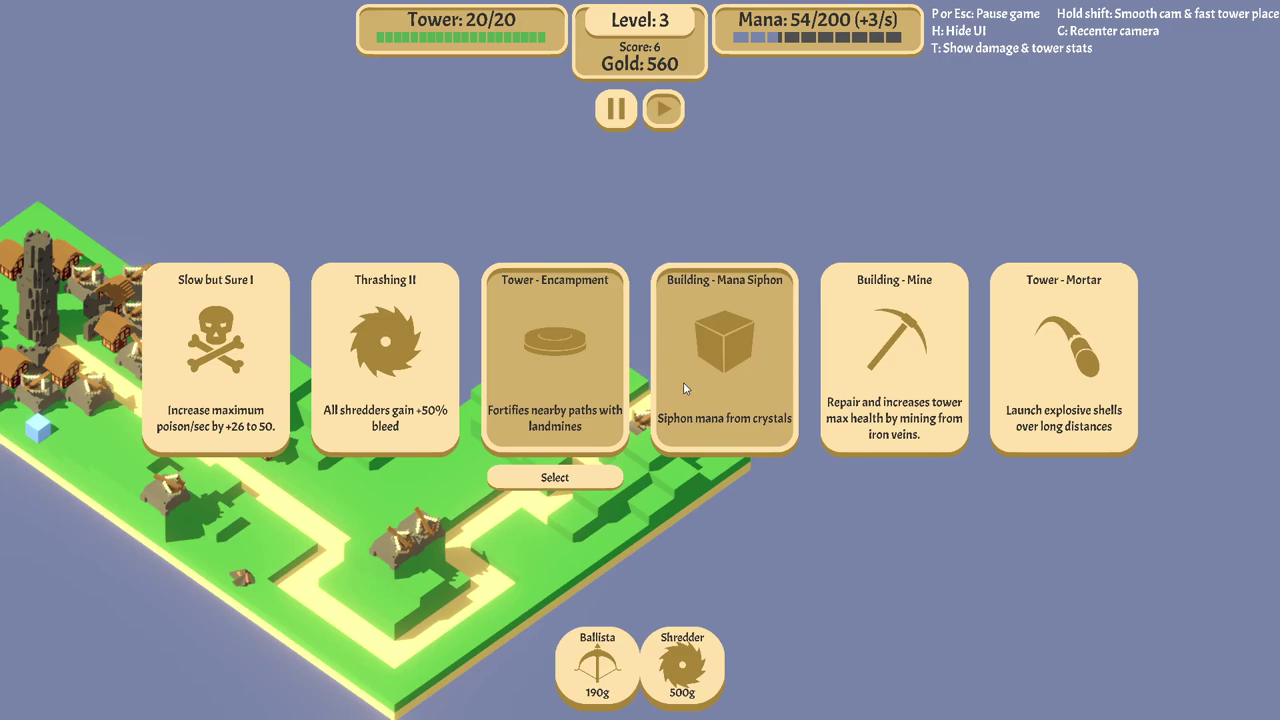
Choose the Tower - Mortar card and expand the path to the fourth tile.
{"action": "left_click", "coordinate": [1021, 336]}
{"action": "left_click", "coordinate": [1085, 484]}
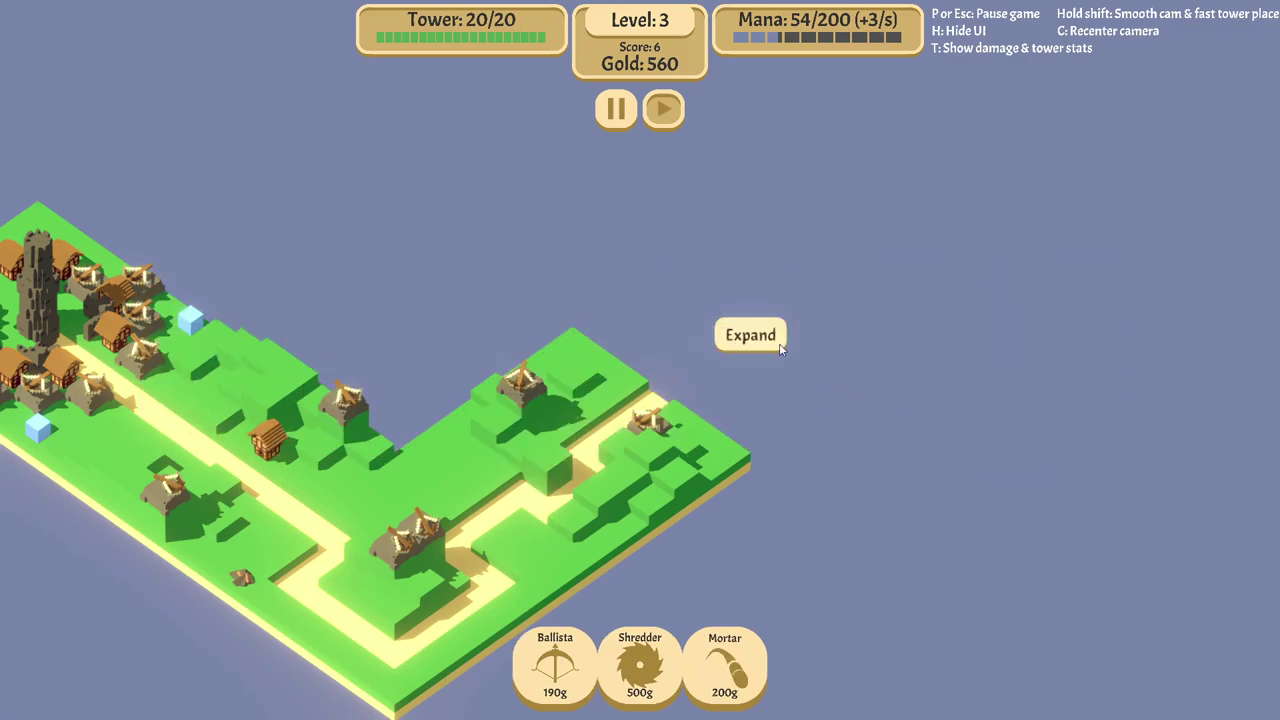
{"action": "left_click", "coordinate": [747, 349]}
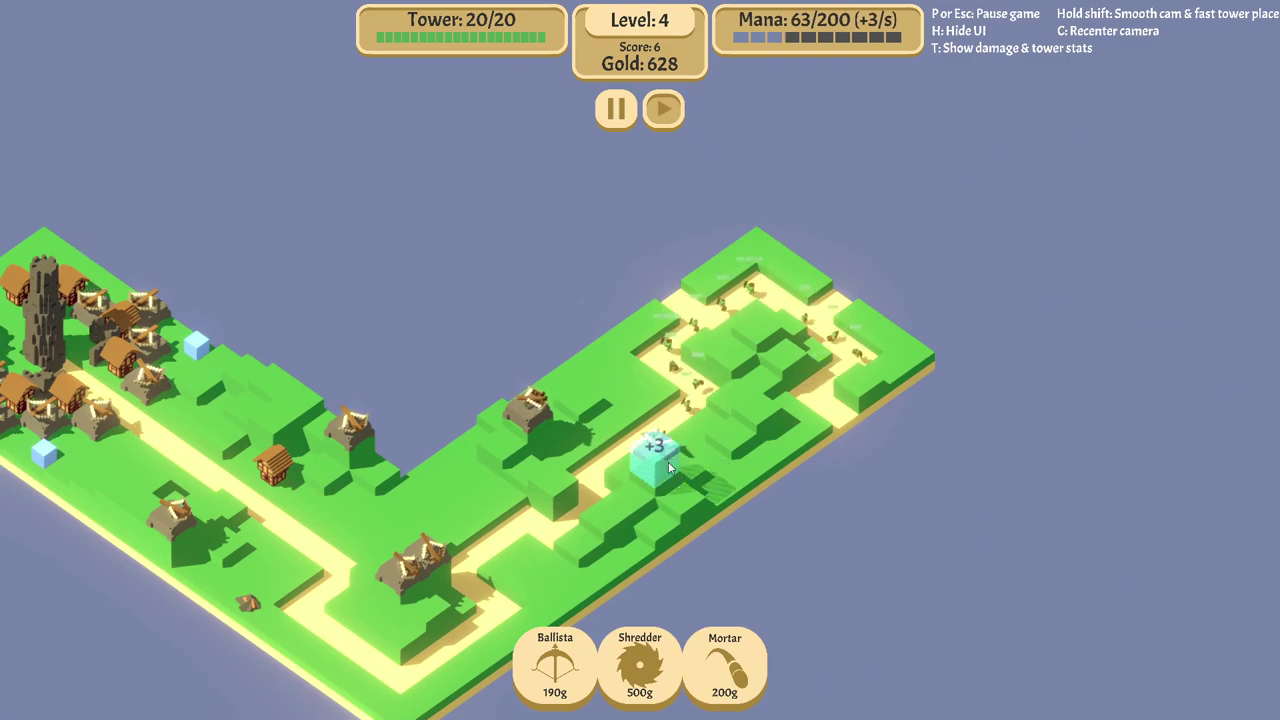
Place a Shredder beside the path, next to the Ballista closest to the newest tile.
{"action": "left_click", "coordinate": [667, 461]}
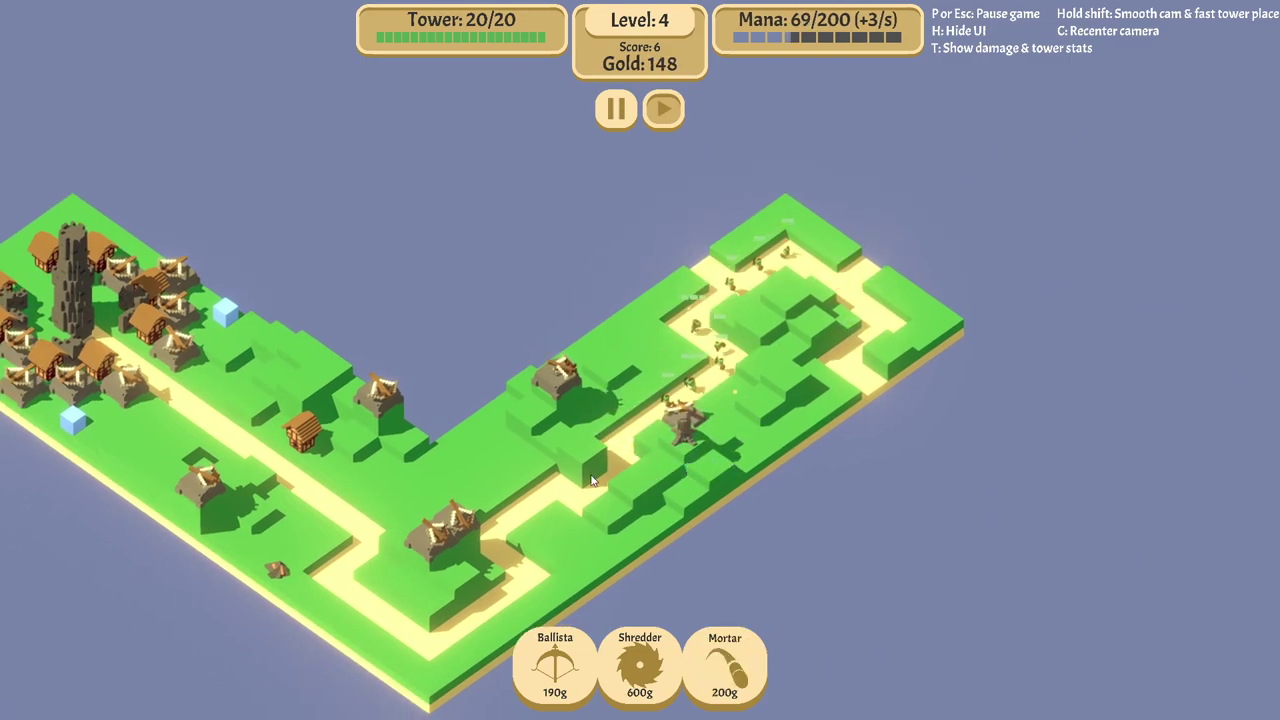
{"action": "key", "text": "w"}
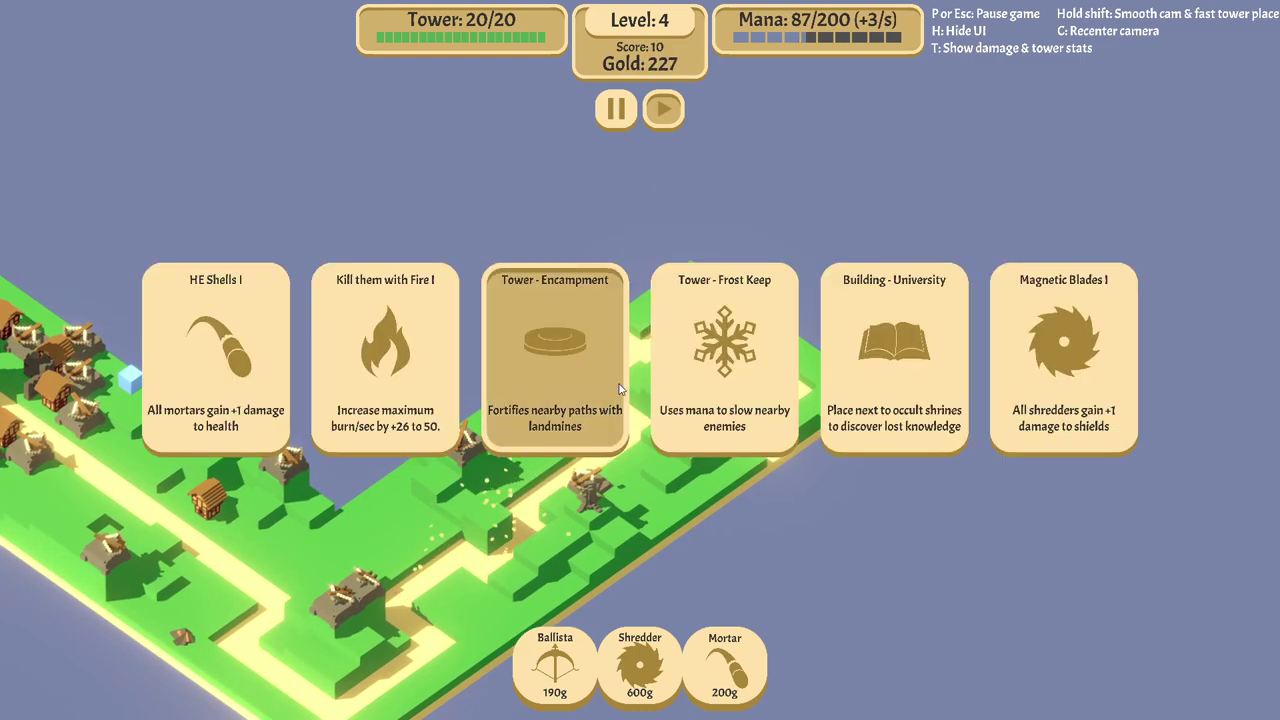
Choose the Tower - Encampment card and expand one of the open path ends into a new tile.
{"action": "left_click", "coordinate": [533, 347]}
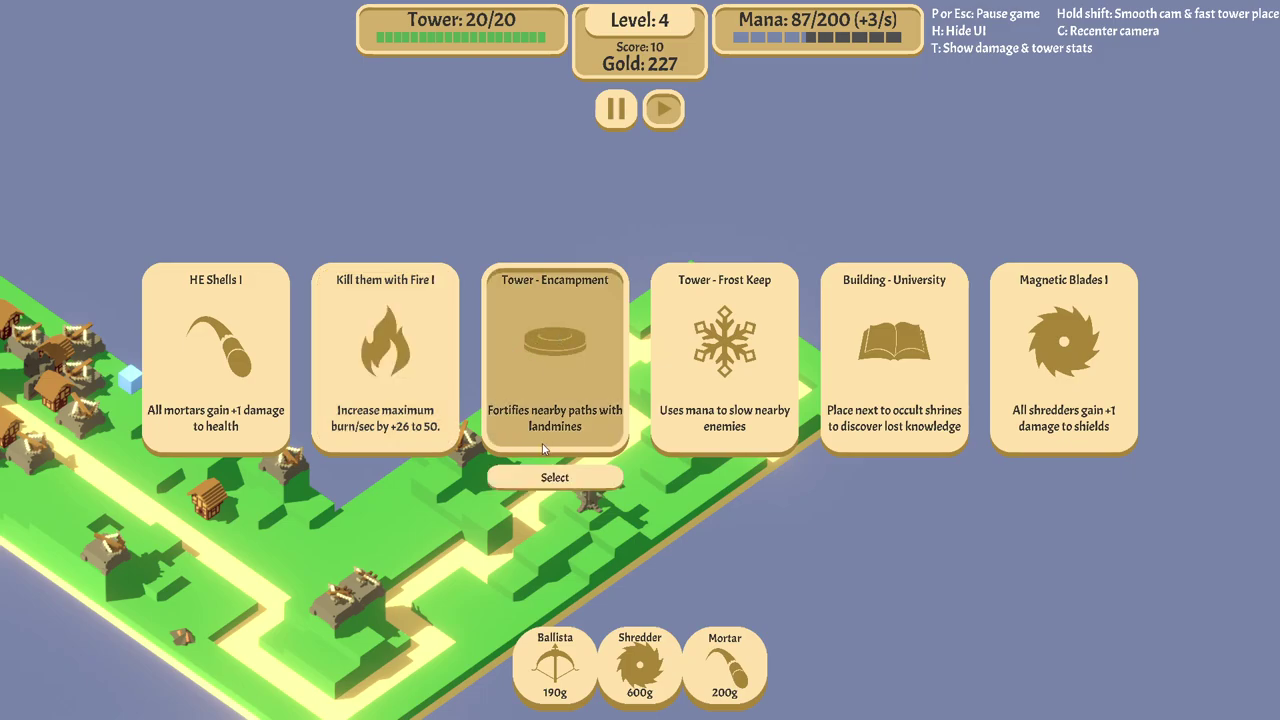
{"action": "left_click", "coordinate": [545, 476]}
{"action": "left_click", "coordinate": [537, 272]}
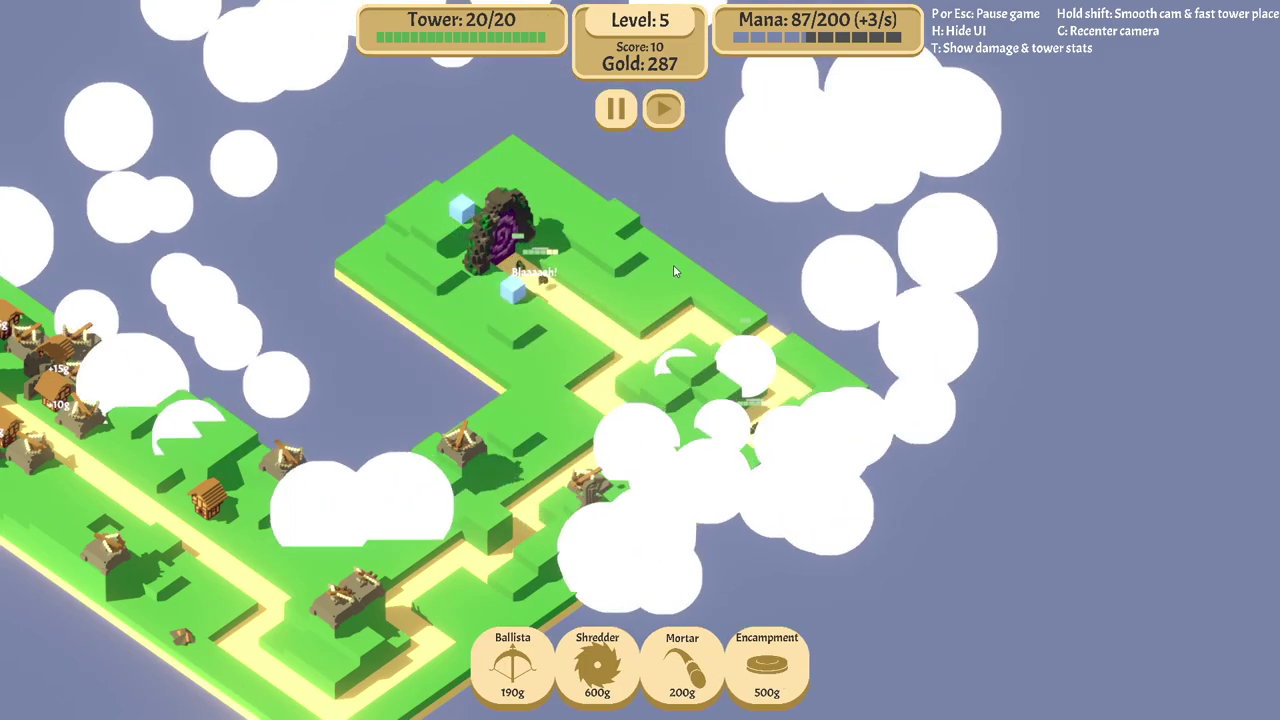
{"action": "key", "text": "s"}
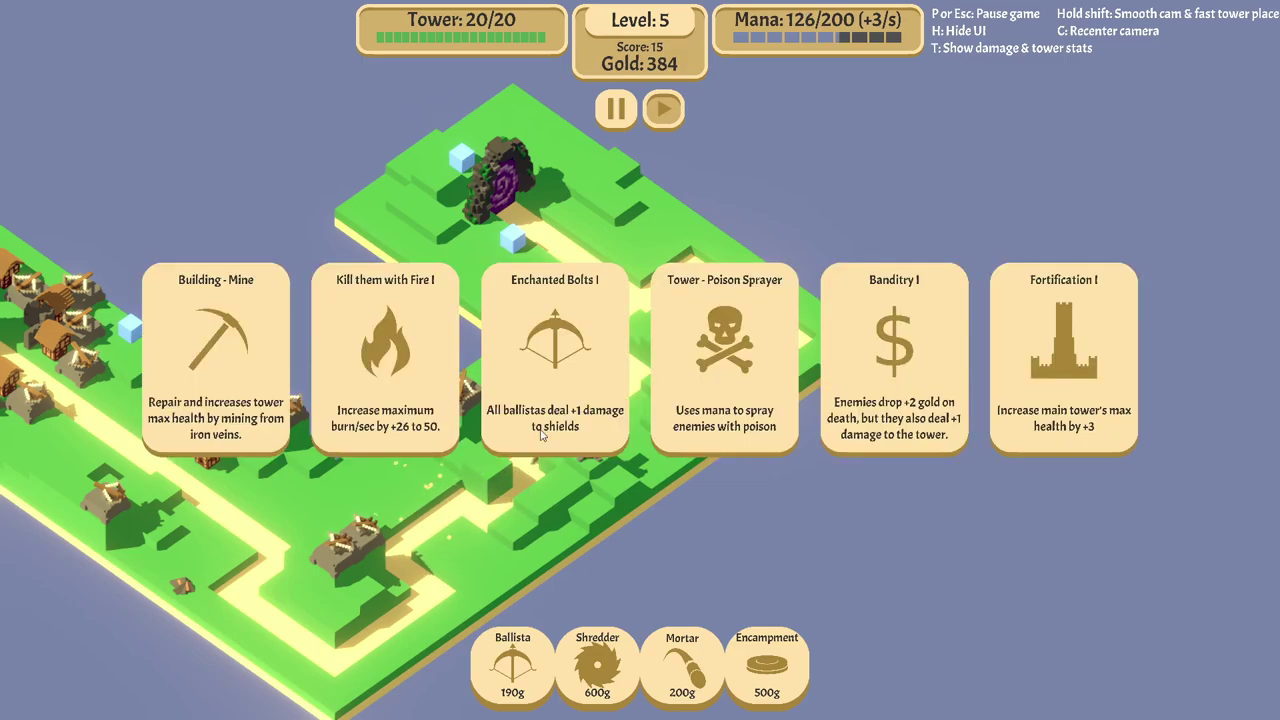
Choose the Enchanted Bolts I card and expand the far open path end of the split tile into a new tile.
{"action": "mouse_move", "coordinate": [550, 400]}
{"action": "left_click", "coordinate": [587, 479]}
{"action": "left_click", "coordinate": [866, 216]}
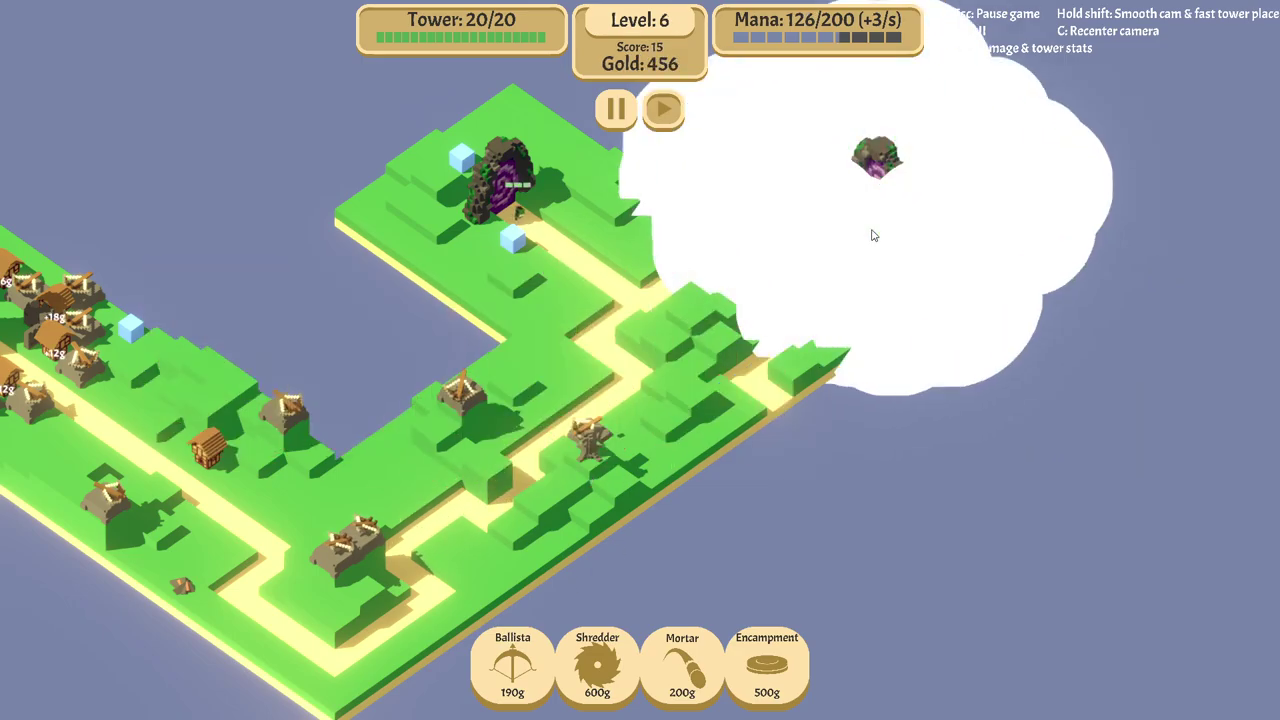
Place two Ballistas on the split tile, one on the raised ground inside the path loop and one beside the path.
{"action": "left_click", "coordinate": [507, 665]}
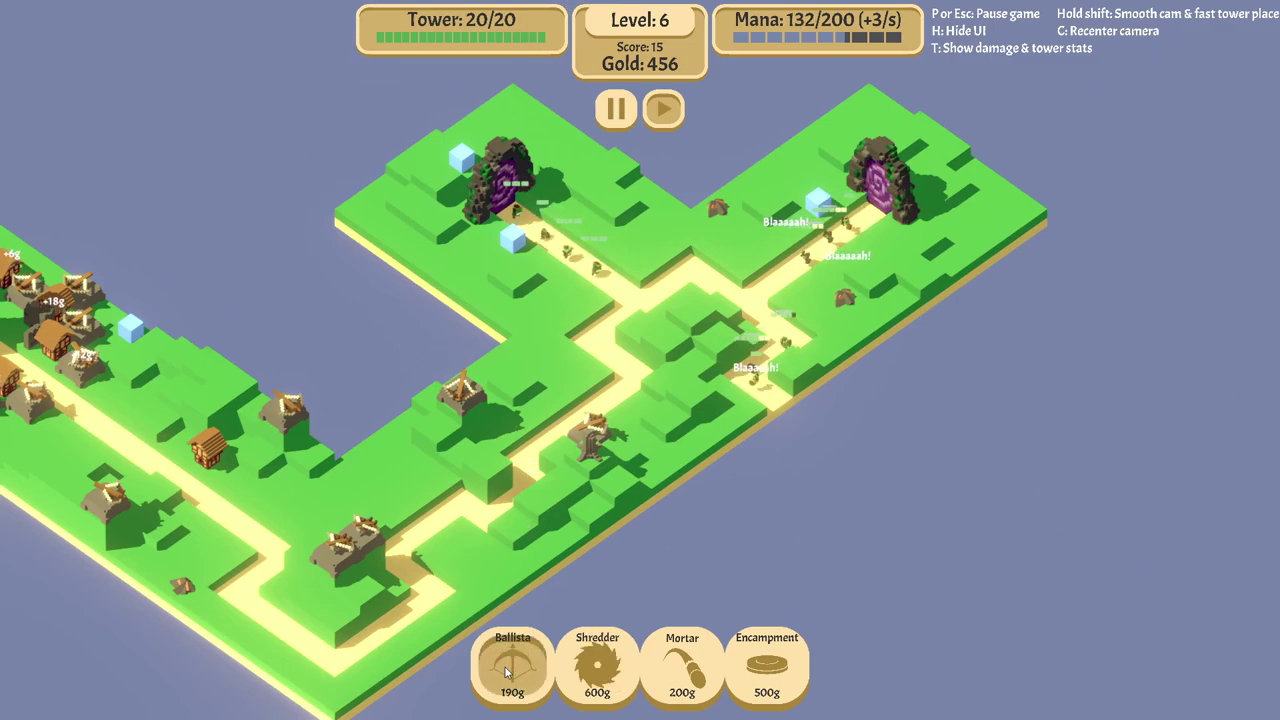
{"action": "left_click", "coordinate": [693, 348]}
{"action": "left_click", "coordinate": [1070, 345]}
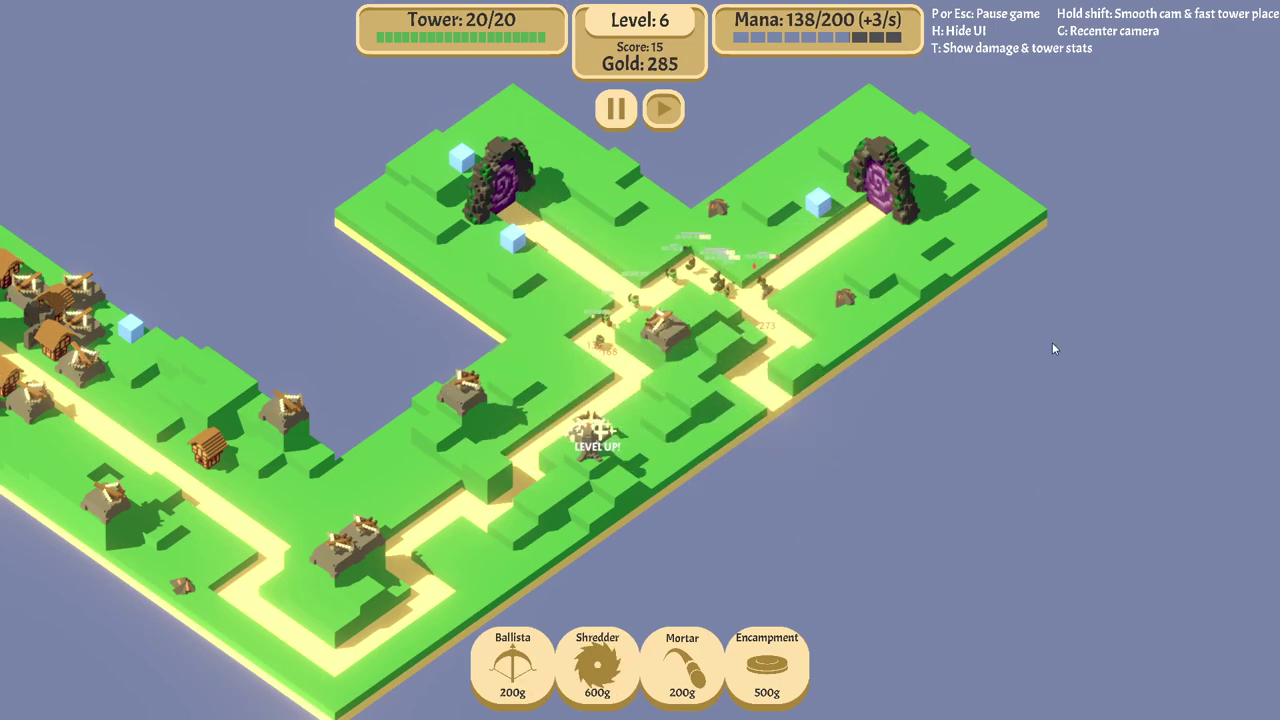
{"action": "left_click_drag", "start_coordinate": [1052, 342], "coordinate": [973, 362]}
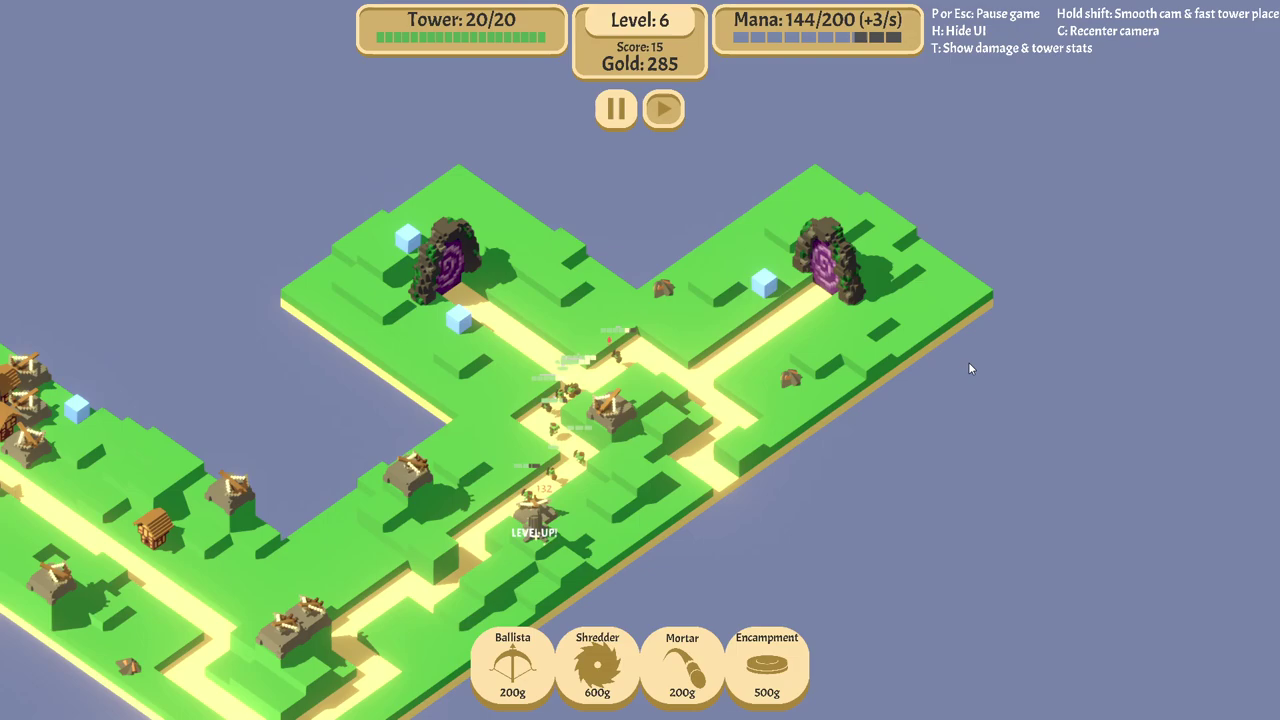
{"action": "key", "text": "s"}
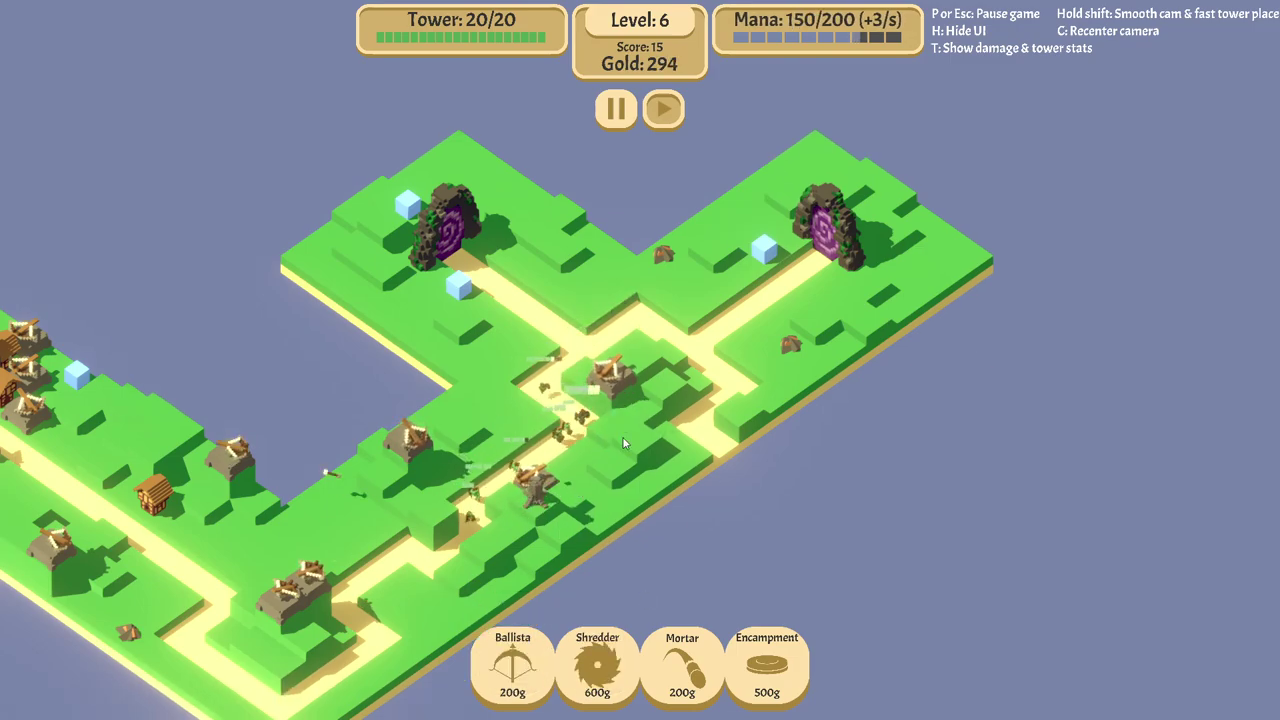
{"action": "left_click", "coordinate": [626, 432]}
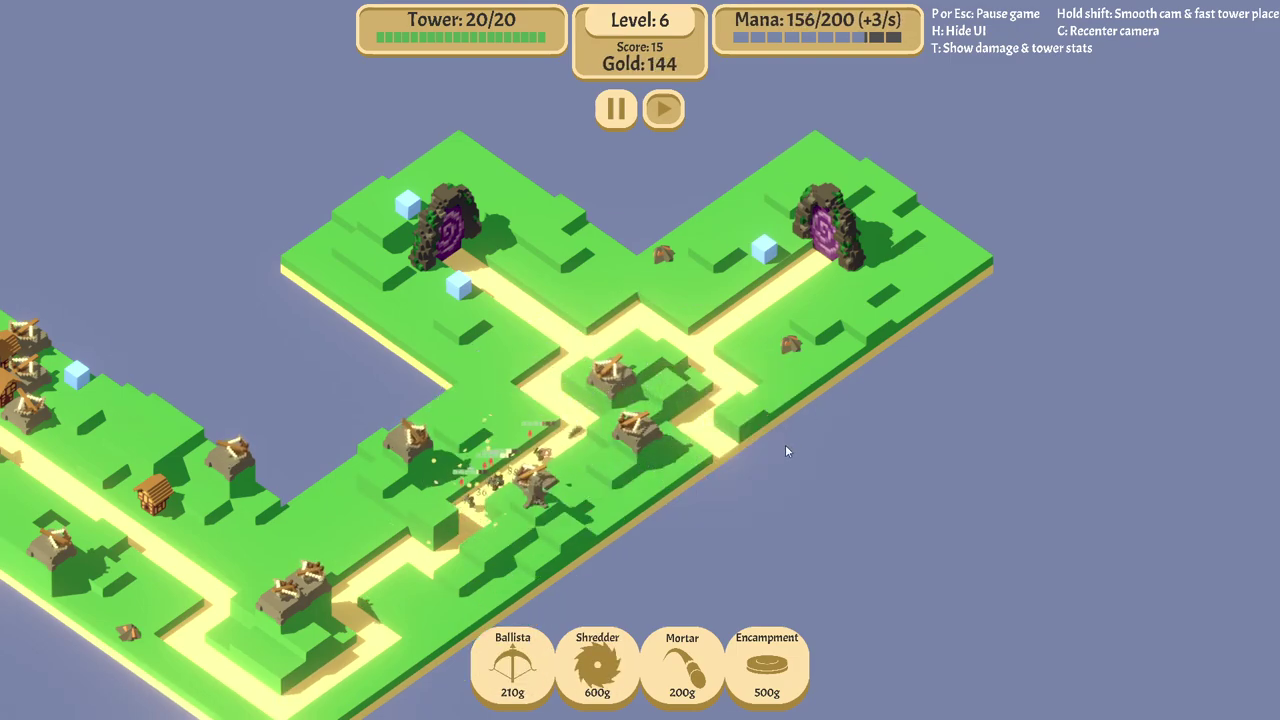
Choose the Enchanted Bolts II card and expand the last open path end into a new tile.
{"action": "key", "text": "s"}
{"action": "key", "text": "s"}
{"action": "key", "text": "a"}
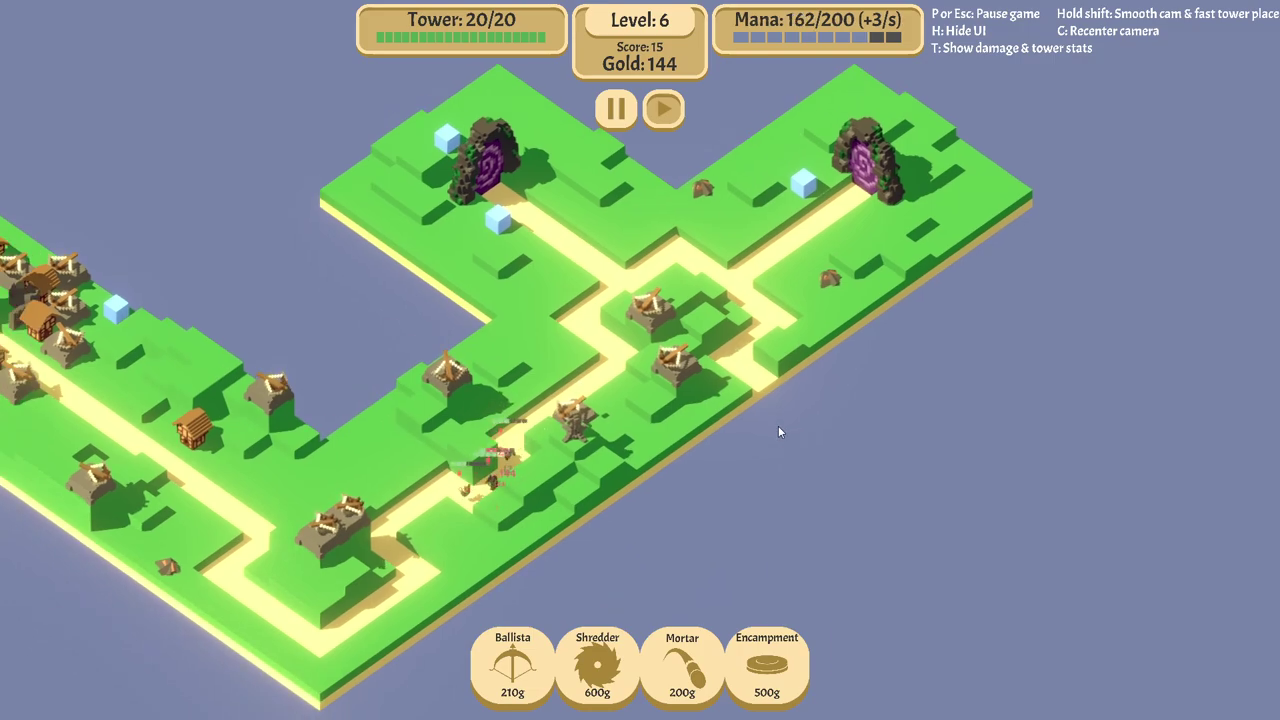
{"action": "key", "text": "a"}
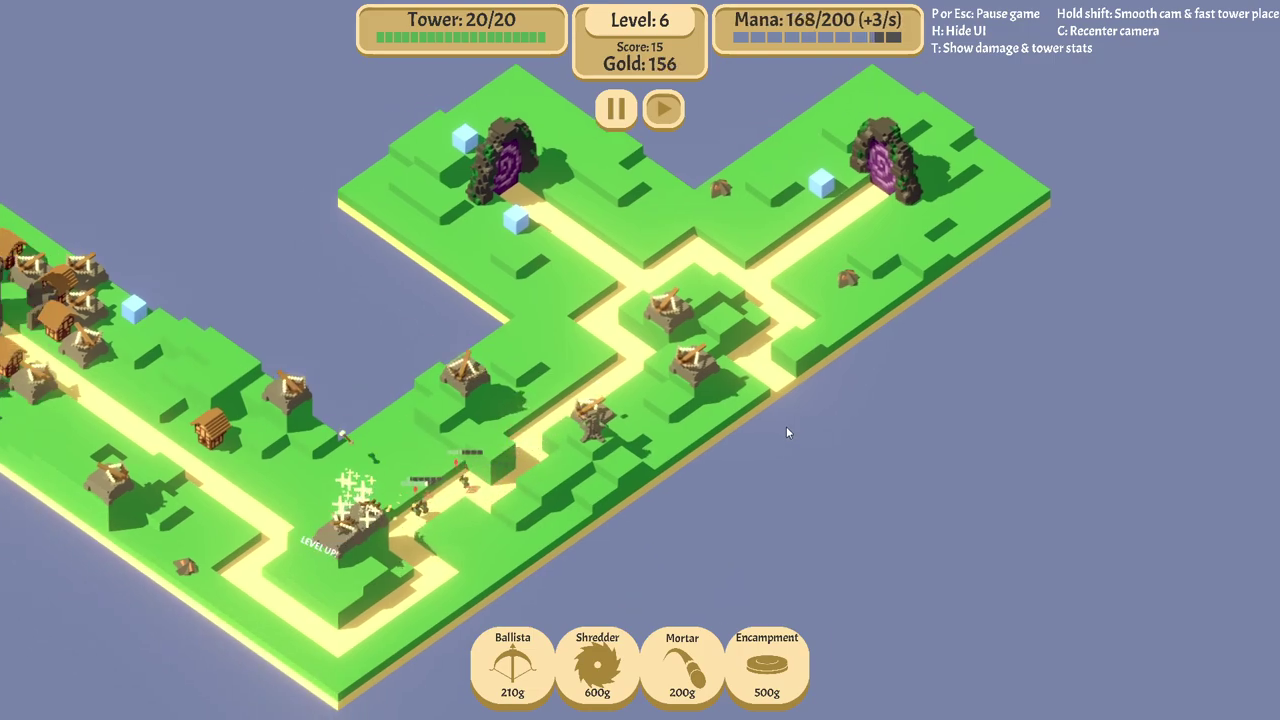
{"action": "scroll", "coordinate": [786, 432], "scroll_direction": "down", "scroll_amount": 3}
{"action": "key", "text": "a"}
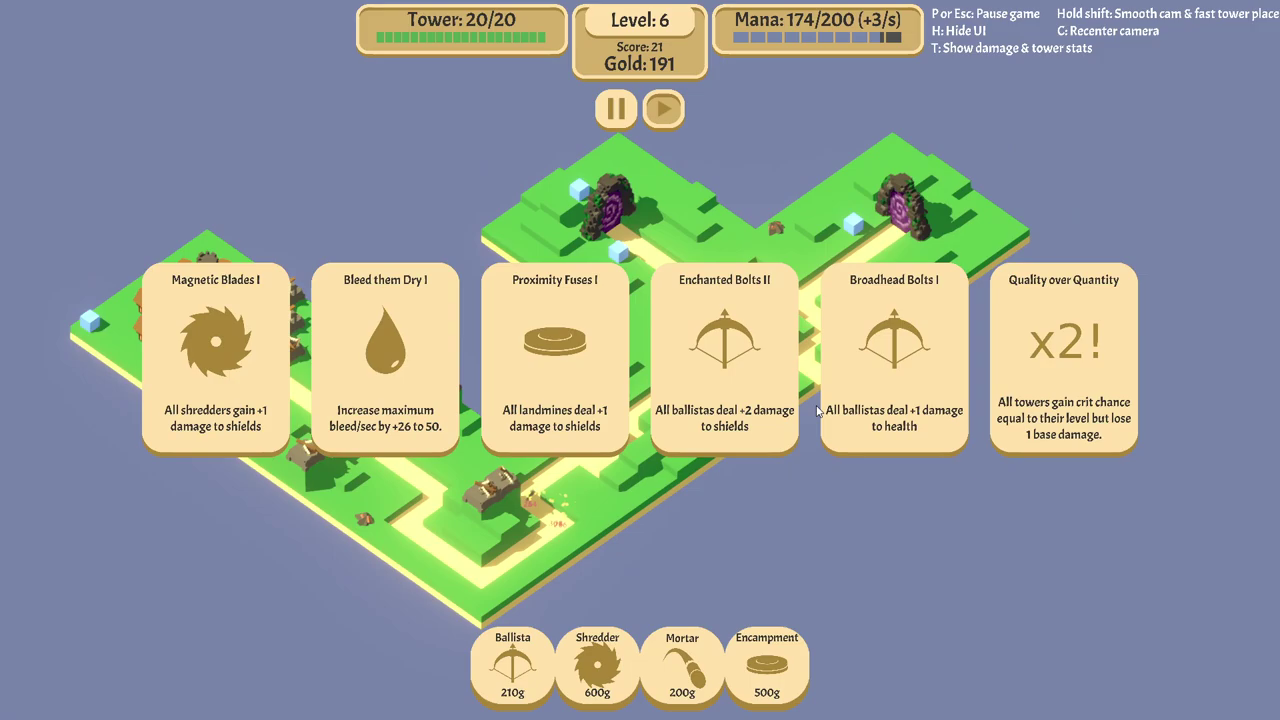
{"action": "left_click", "coordinate": [755, 478]}
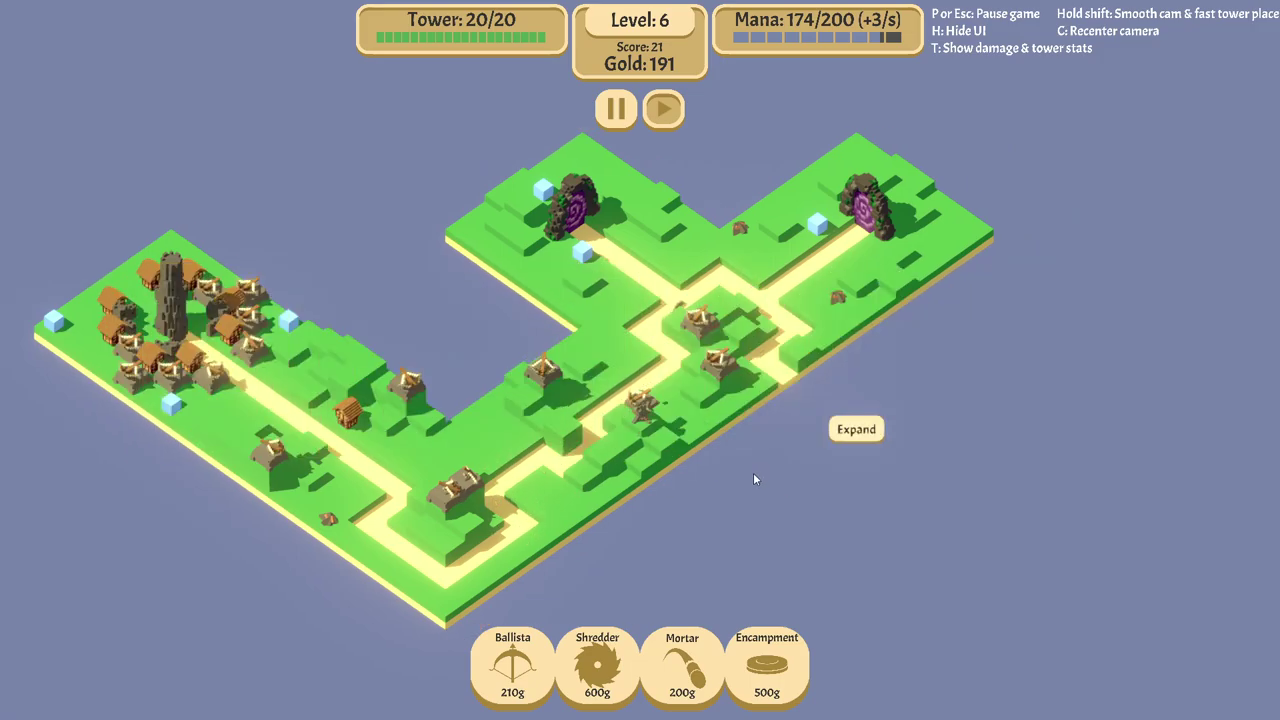
{"action": "left_click", "coordinate": [856, 429]}
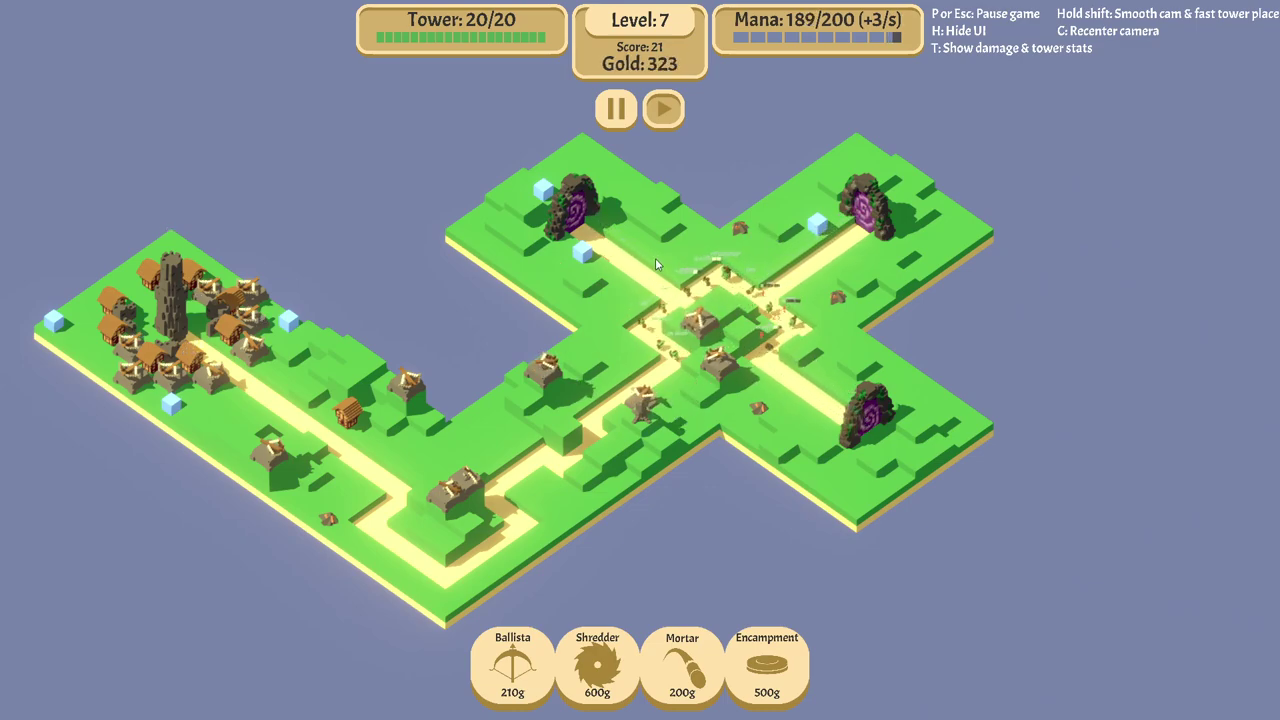
Quit the current run and the game, and dismiss the launch notice in Thunderstore Mod Manager.
{"action": "key", "text": "Escape"}
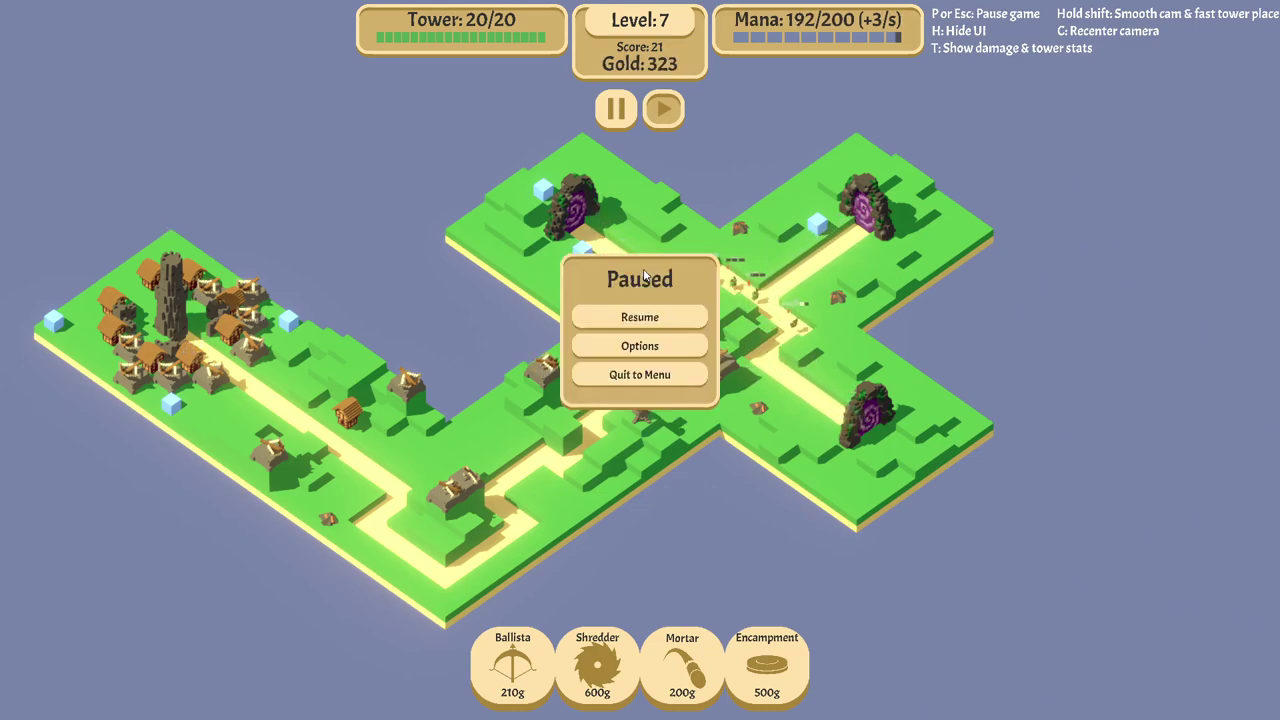
{"action": "left_click", "coordinate": [651, 377]}
{"action": "left_click", "coordinate": [587, 367]}
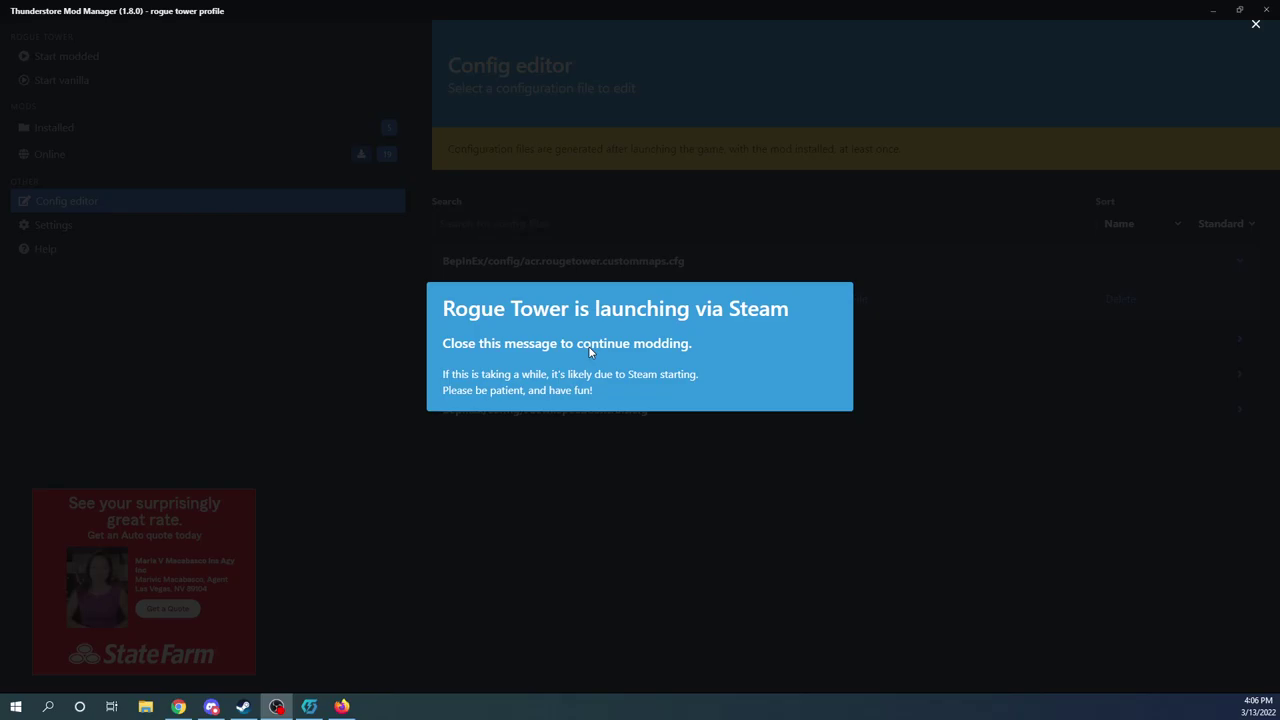
{"action": "left_click", "coordinate": [746, 507]}
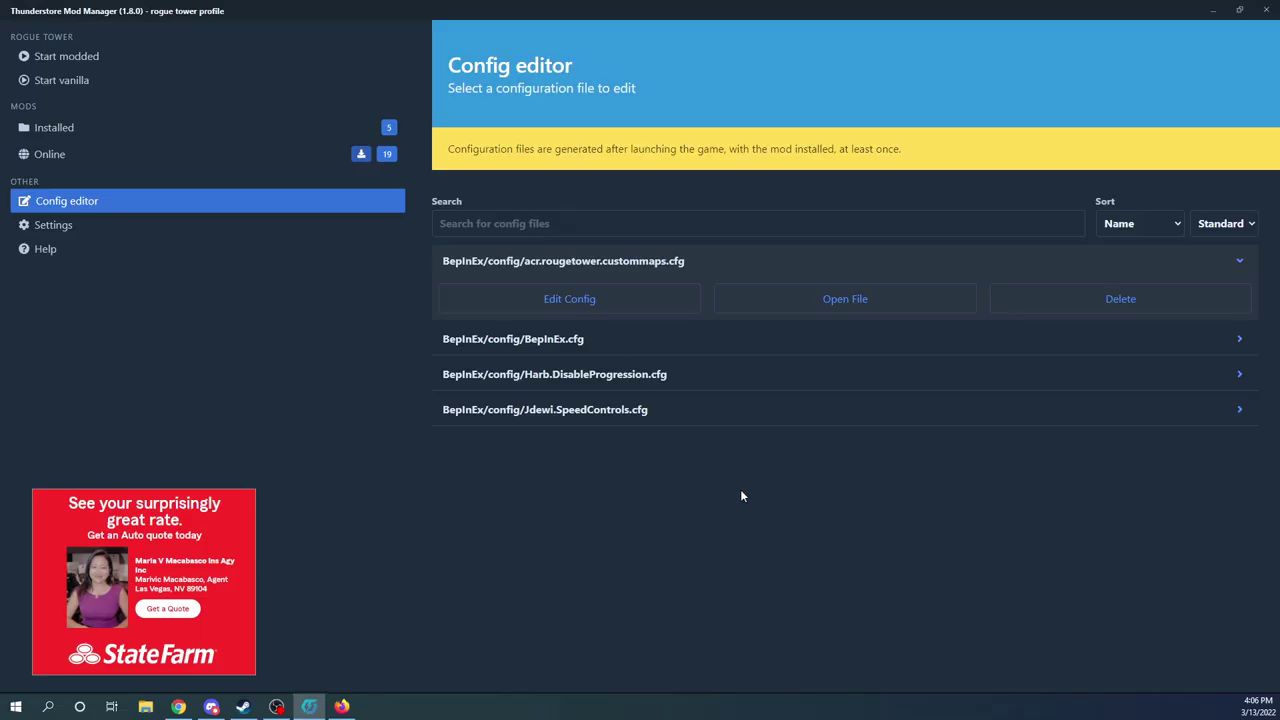
Set Selected Map to "Instant Portal" in the acr.rougetower.custommaps.cfg configuration and save it.
{"action": "left_click", "coordinate": [634, 300]}
{"action": "left_click", "coordinate": [519, 524]}
{"action": "key", "text": "ctrl+a"}
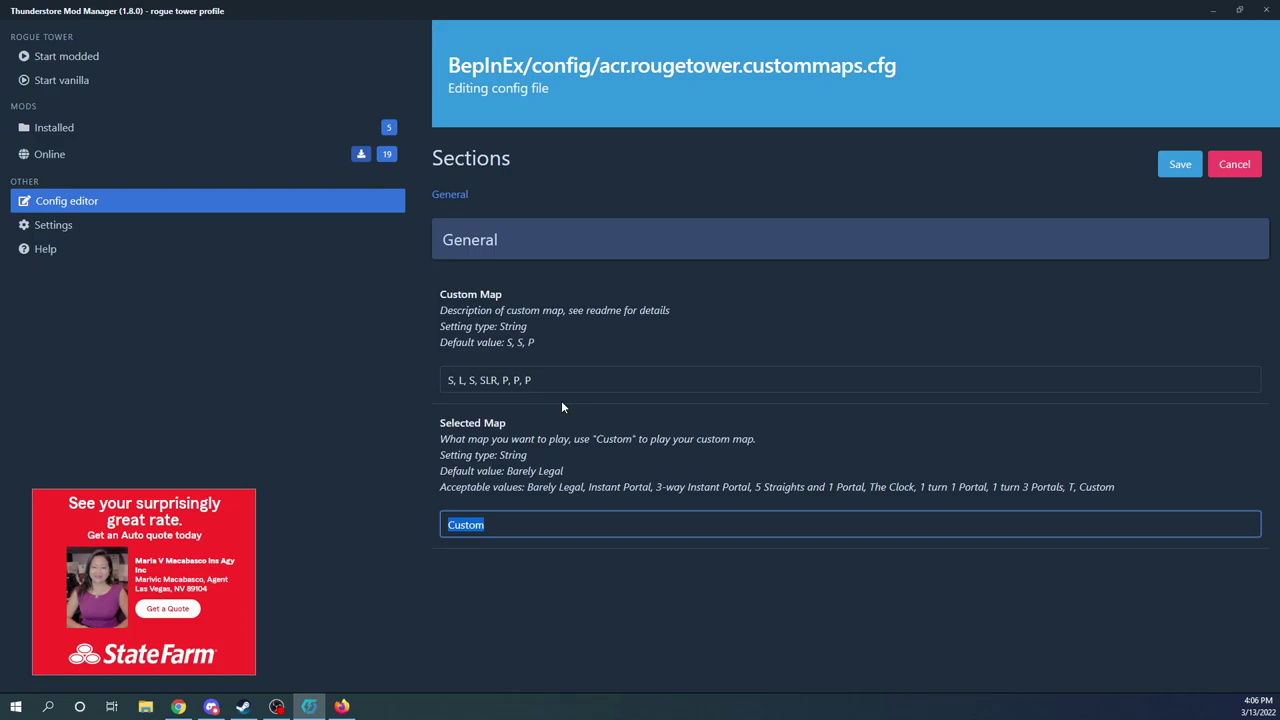
{"action": "type", "text": "Instant Portal"}
{"action": "left_click", "coordinate": [1180, 164]}
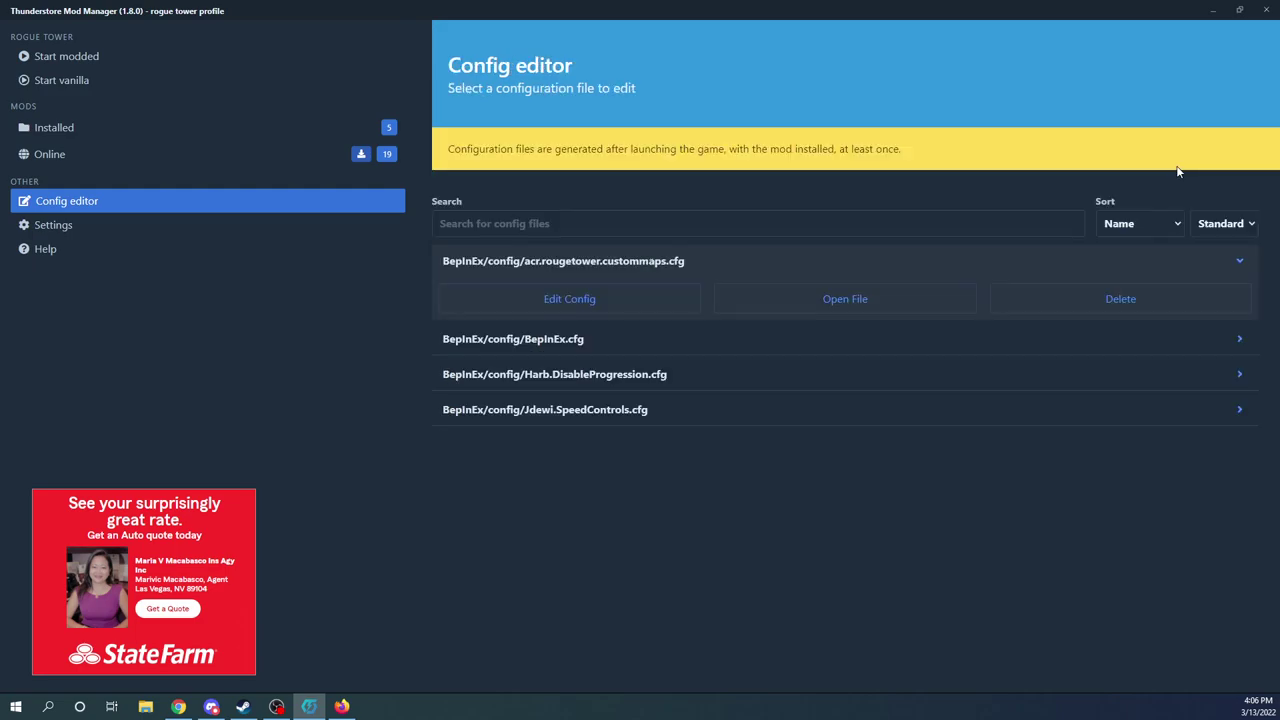
Launch the modded game, expand the starting tile's path, and place a Ballista beside it near the houses.
{"action": "left_click", "coordinate": [104, 60]}
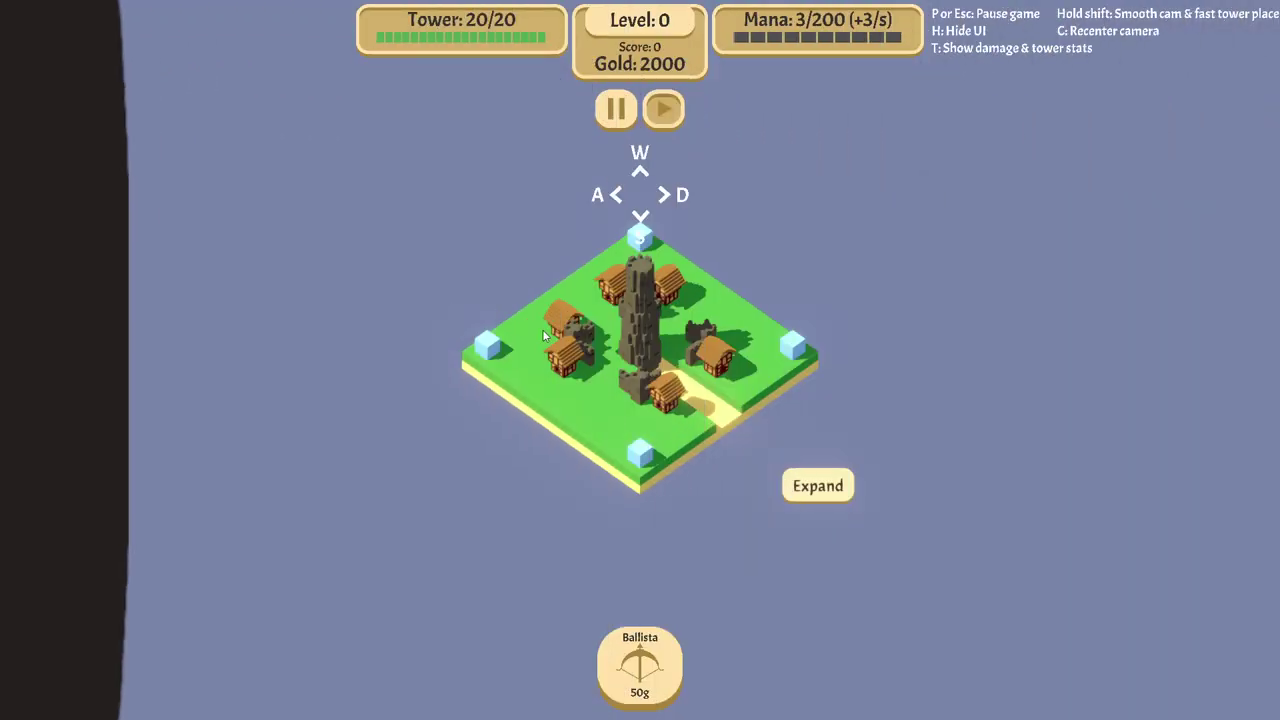
{"action": "left_click", "coordinate": [822, 487]}
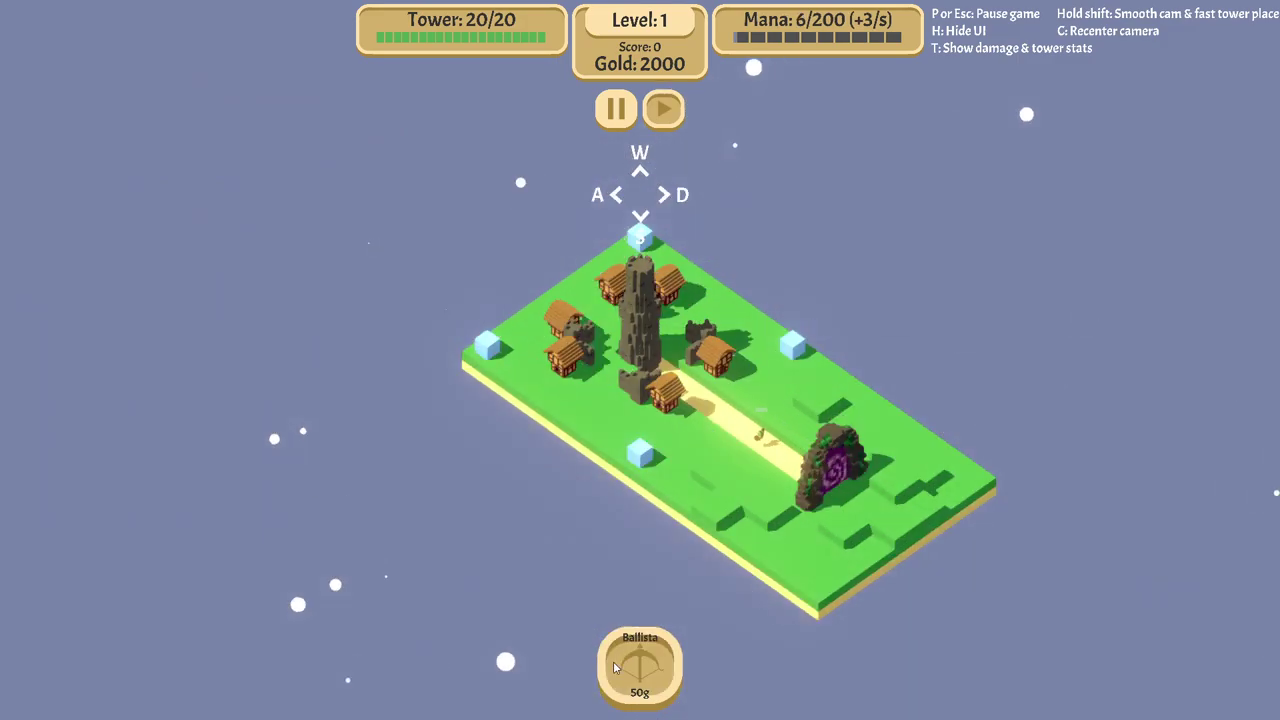
{"action": "left_click", "coordinate": [615, 668]}
{"action": "left_click", "coordinate": [738, 386]}
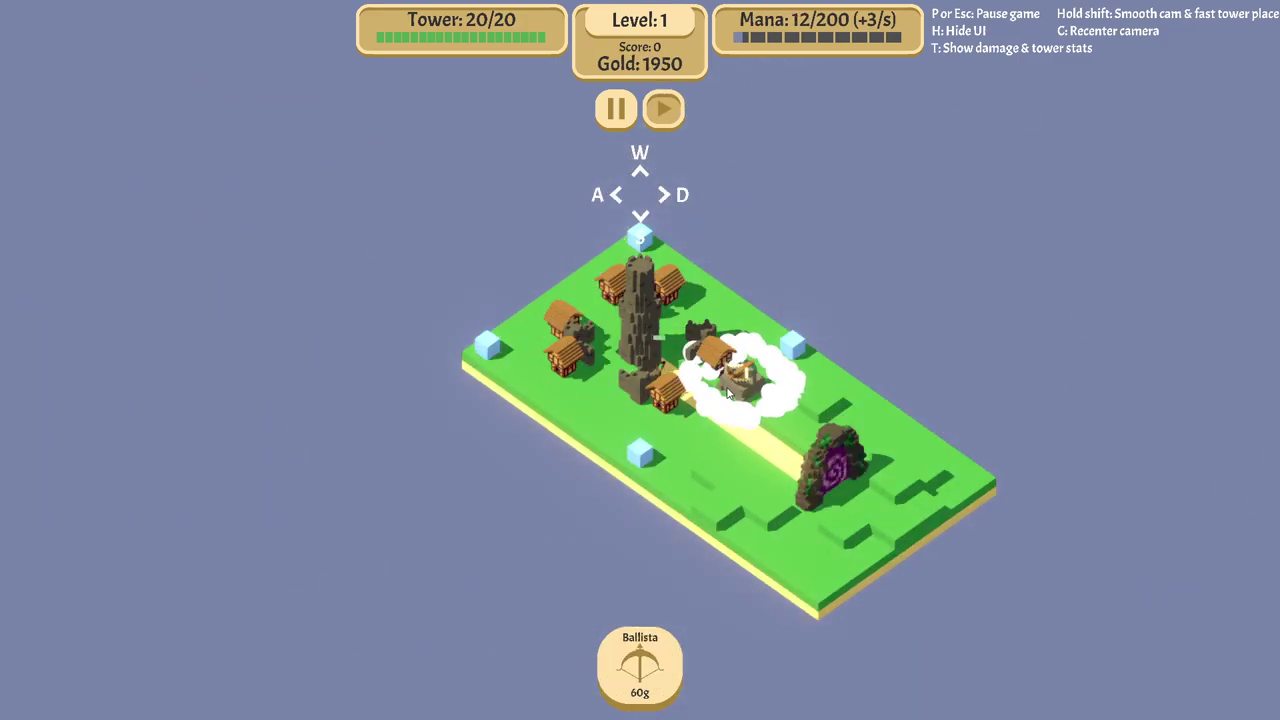
Quit the Instant Portal run and the game, and reopen the custommaps configuration for editing in the mod manager.
{"action": "key", "text": "Escape"}
{"action": "left_click", "coordinate": [678, 376]}
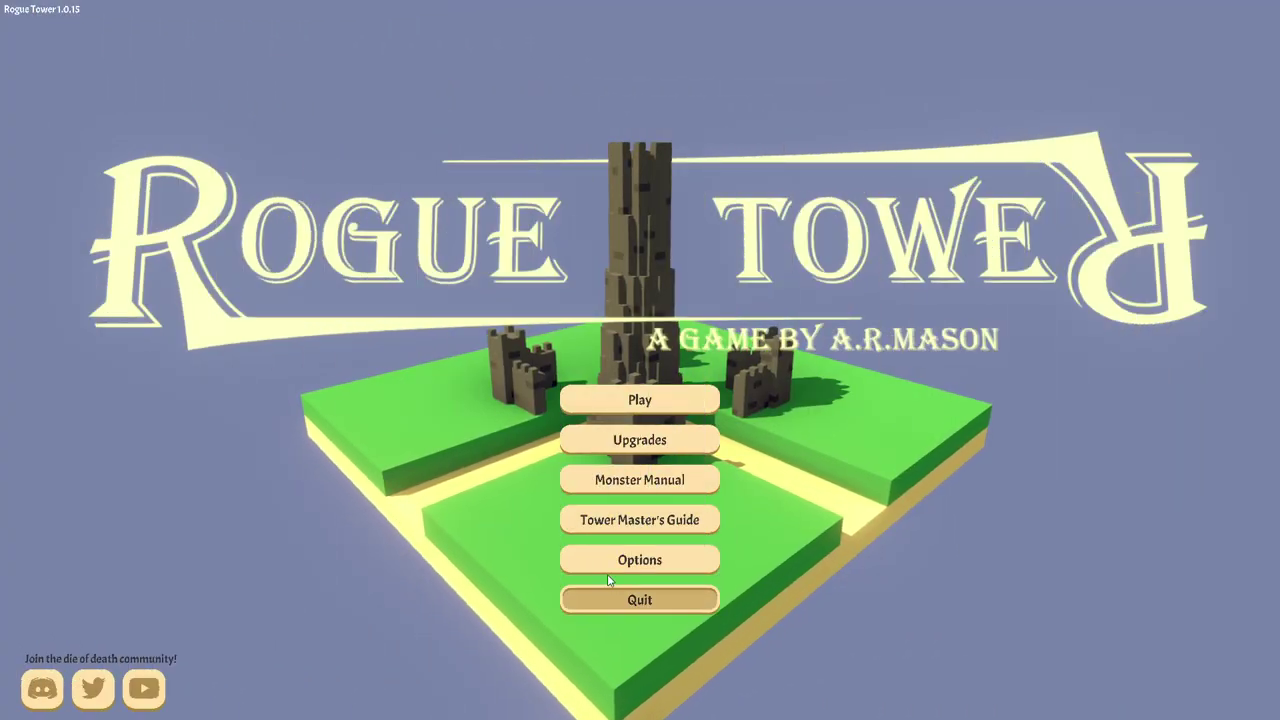
{"action": "left_click", "coordinate": [640, 596]}
{"action": "left_click", "coordinate": [622, 425]}
{"action": "left_click", "coordinate": [672, 304]}
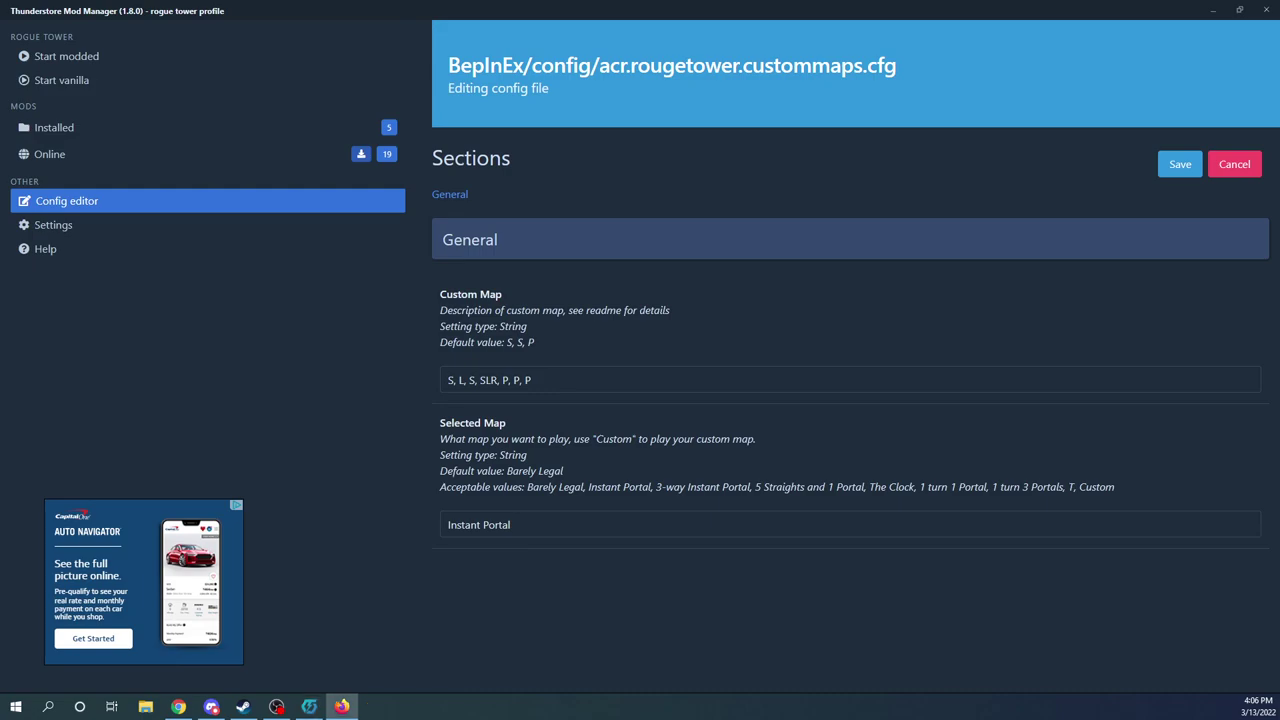
Switch to Firefox and review the predefined map names under Map Descriptions on the Rogue Tower Custom Maps page.
{"action": "left_click", "coordinate": [342, 707]}
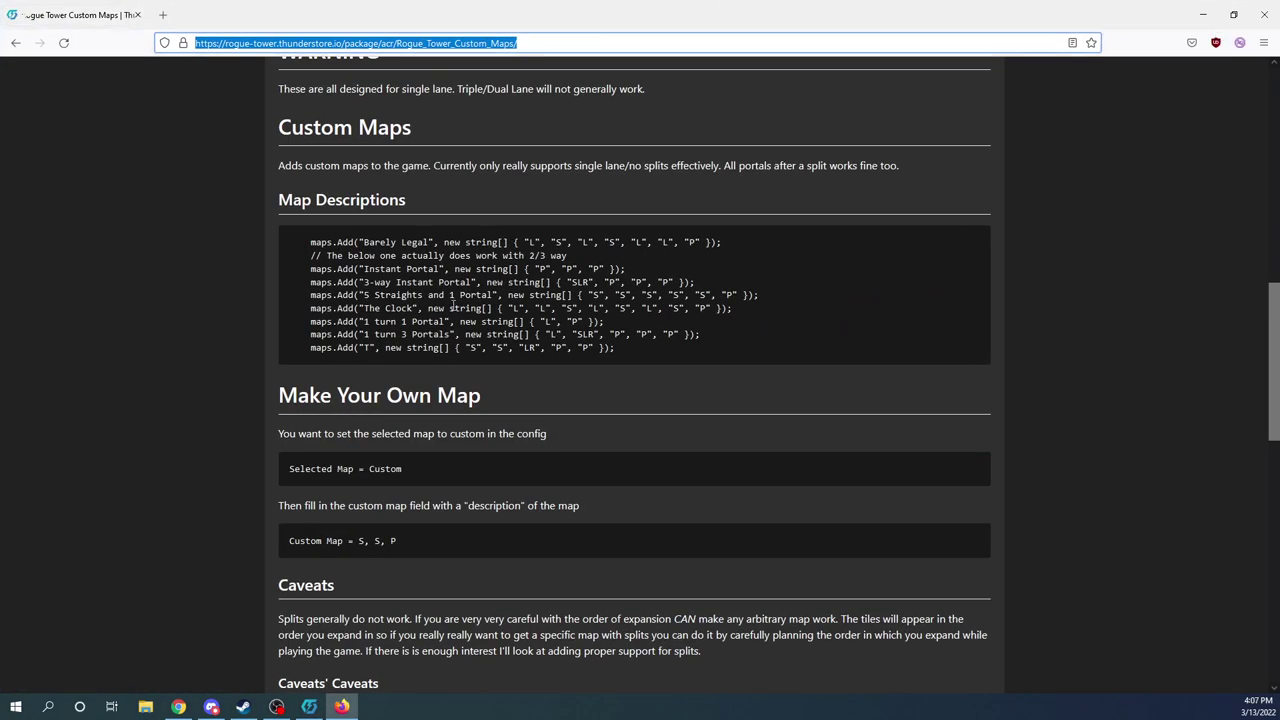
{"action": "scroll", "coordinate": [453, 307], "scroll_direction": "up", "scroll_amount": 1}
{"action": "double_click", "coordinate": [296, 267]}
{"action": "left_click", "coordinate": [359, 340]}
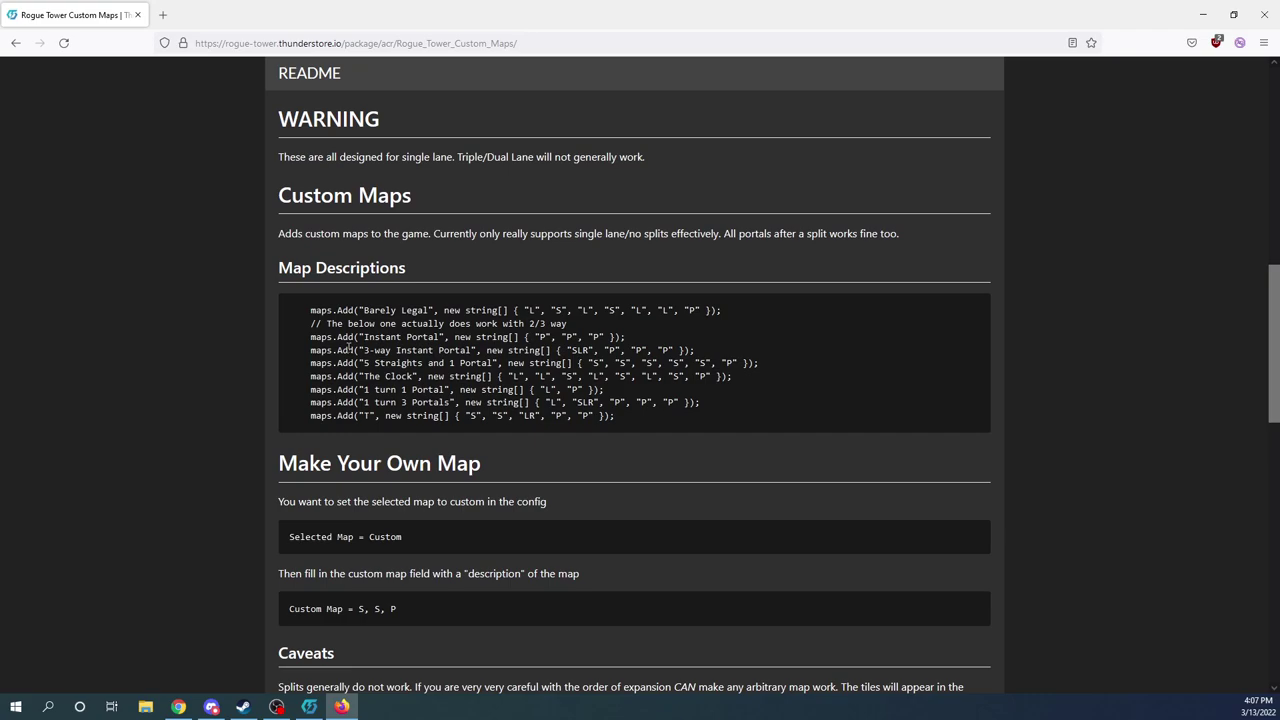
{"action": "left_click_drag", "start_coordinate": [362, 350], "coordinate": [410, 337]}
{"action": "left_click", "coordinate": [425, 386]}
{"action": "left_click_drag", "start_coordinate": [364, 415], "coordinate": [401, 415]}
Read the readme's sections on making a custom map, split caveats, tile types and example layouts.
{"action": "scroll", "coordinate": [482, 350], "scroll_direction": "down", "scroll_amount": 4}
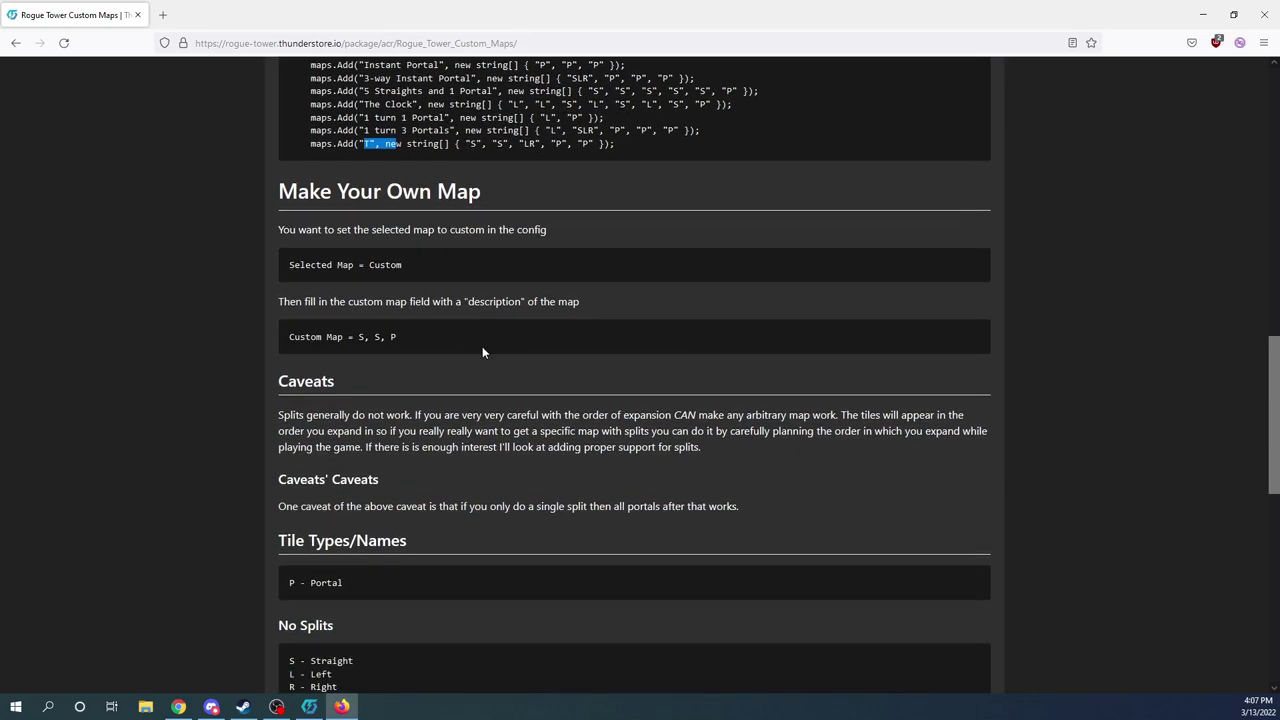
{"action": "scroll", "coordinate": [447, 358], "scroll_direction": "down", "scroll_amount": 3}
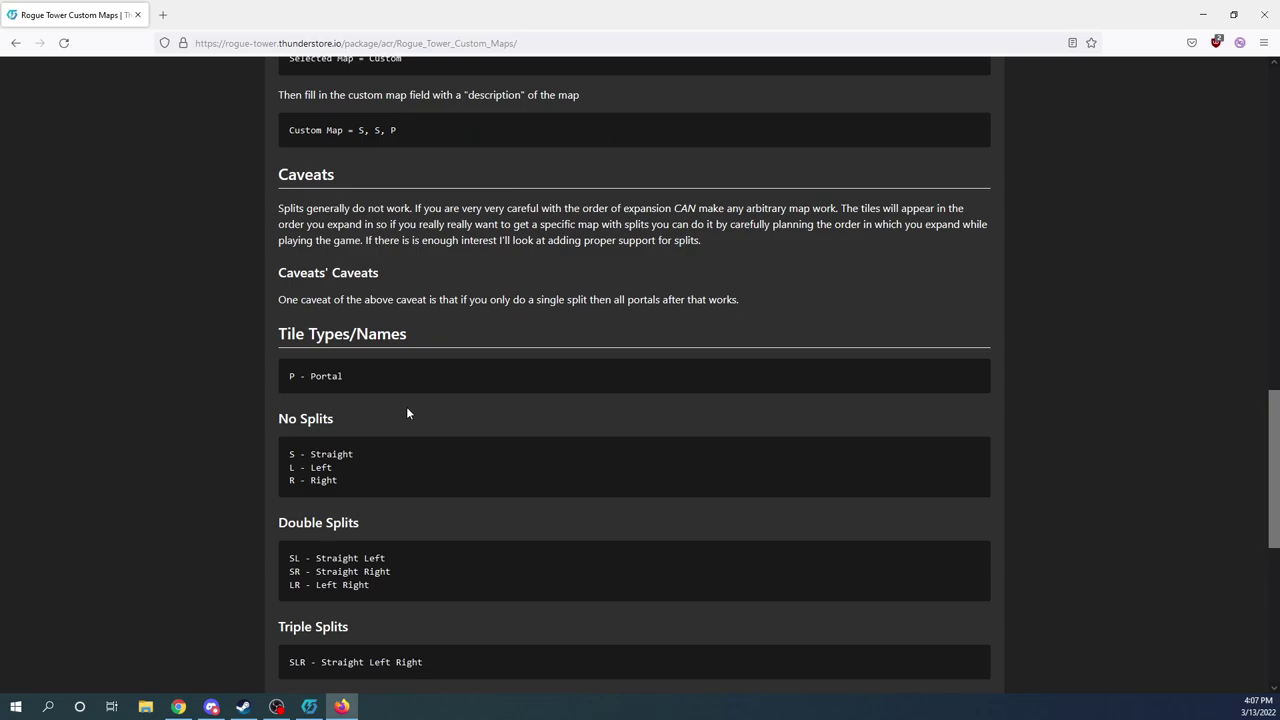
{"action": "scroll", "coordinate": [352, 456], "scroll_direction": "down", "scroll_amount": 3}
{"action": "scroll", "coordinate": [409, 436], "scroll_direction": "down", "scroll_amount": 3}
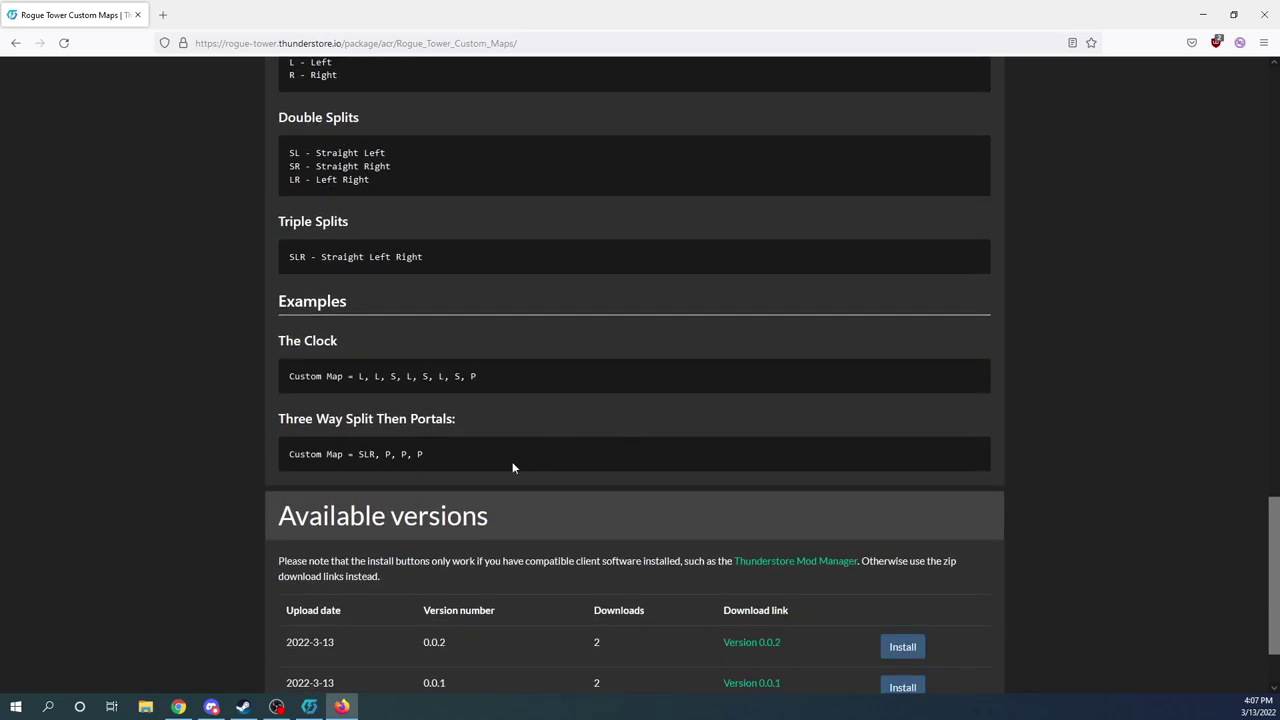
{"action": "scroll", "coordinate": [641, 452], "scroll_direction": "up", "scroll_amount": 3}
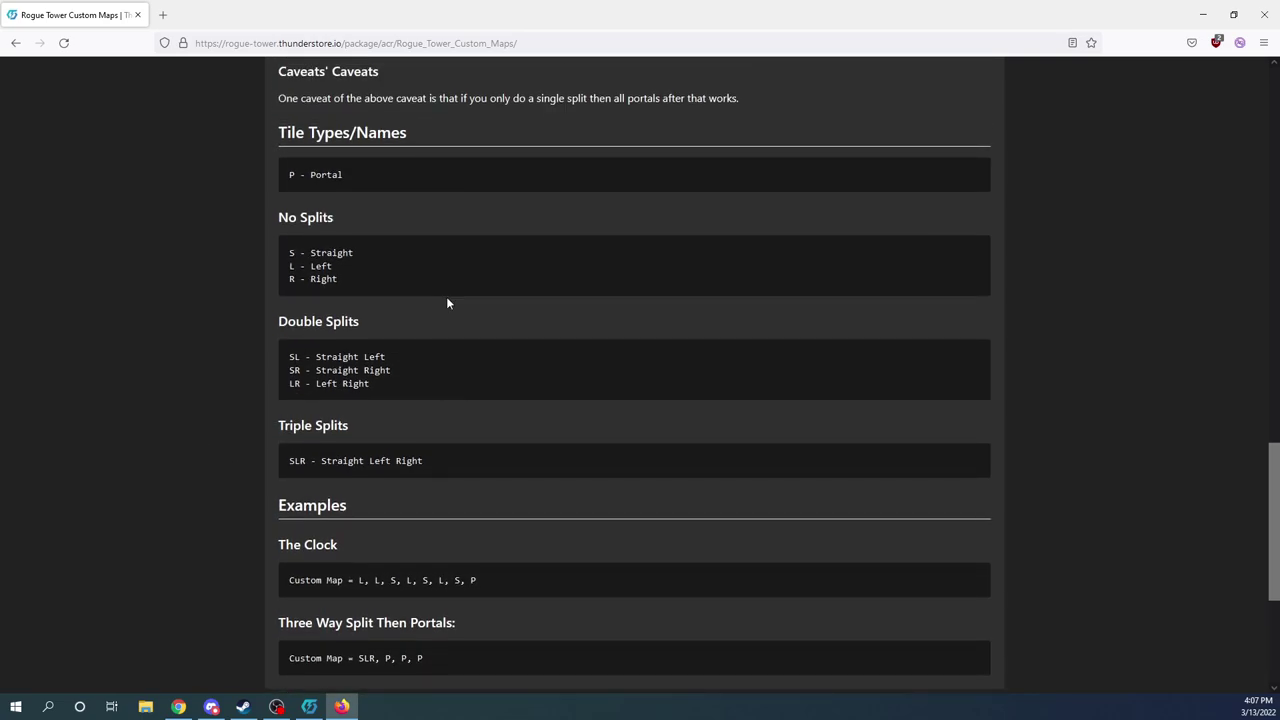
Return to the package overview and examine the mod's details, install options and required mods.
{"action": "scroll", "coordinate": [580, 331], "scroll_direction": "up", "scroll_amount": 10}
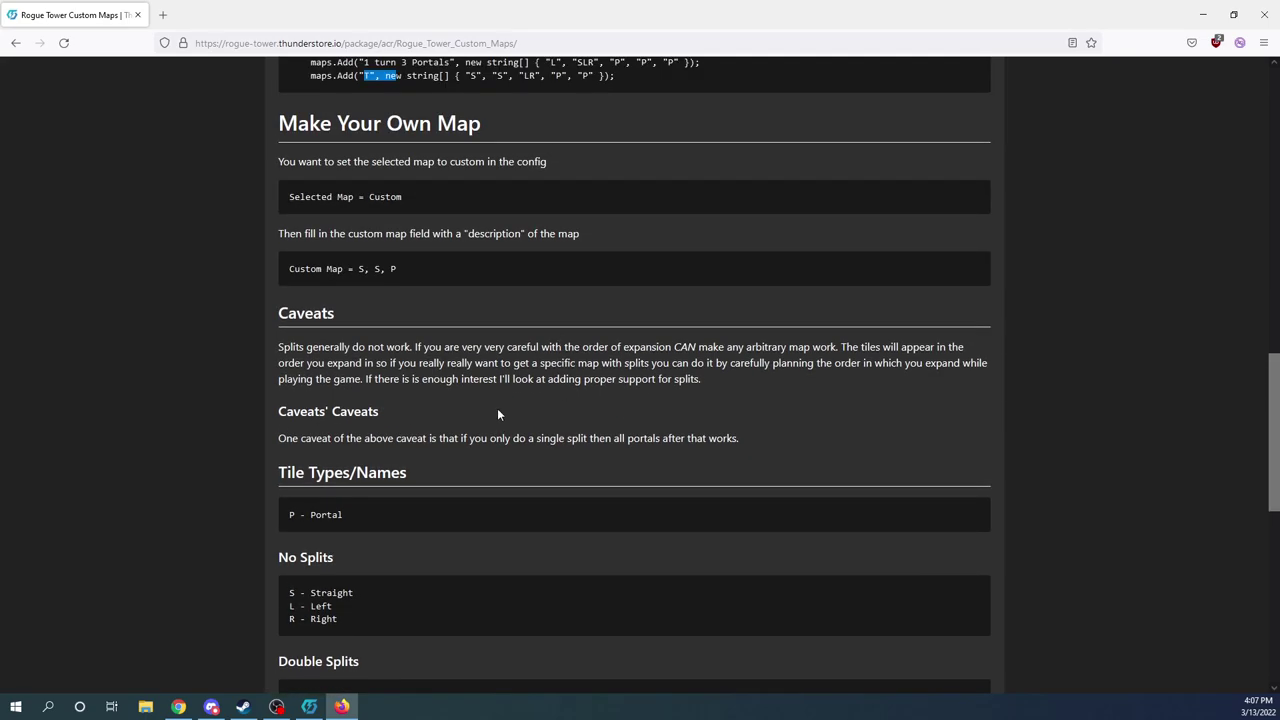
{"action": "scroll", "coordinate": [405, 366], "scroll_direction": "up", "scroll_amount": 2}
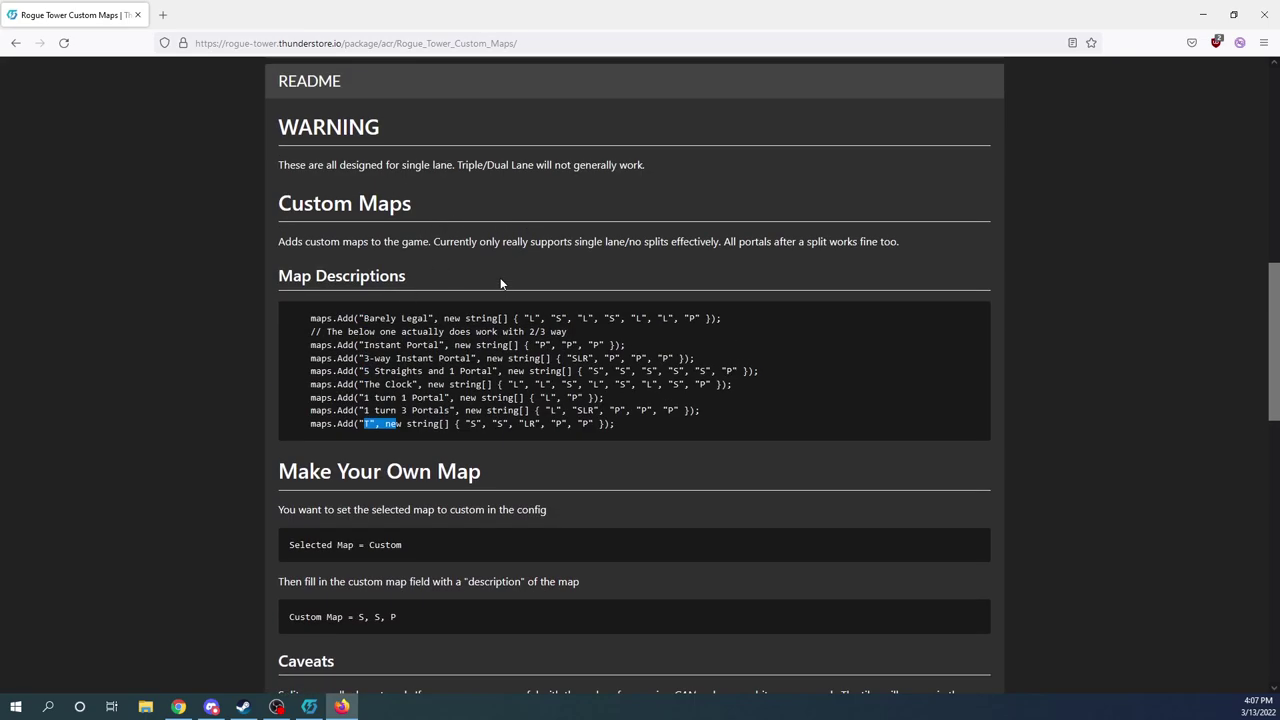
{"action": "scroll", "coordinate": [451, 260], "scroll_direction": "up", "scroll_amount": 5}
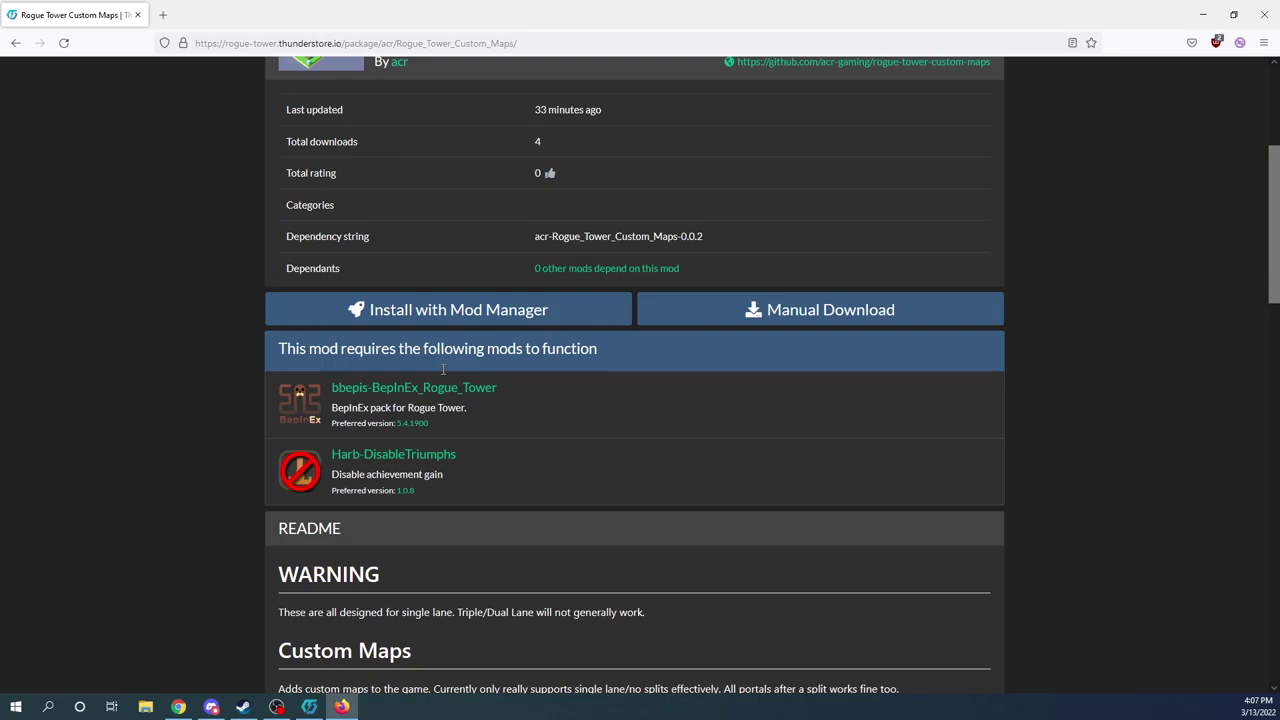
{"action": "scroll", "coordinate": [604, 158], "scroll_direction": "up", "scroll_amount": 3}
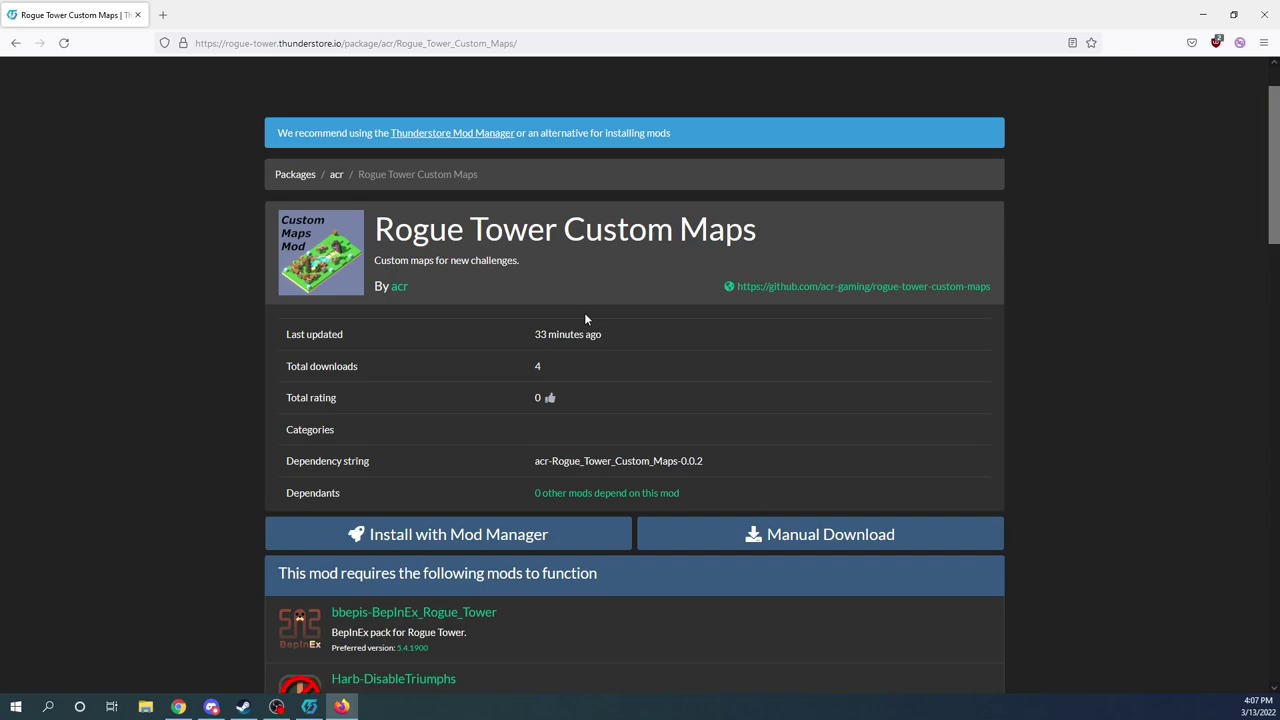
Examine the Barely Legal entry's name and tile sequence in the readme's Map Descriptions.
{"action": "scroll", "coordinate": [585, 319], "scroll_direction": "down", "scroll_amount": 5}
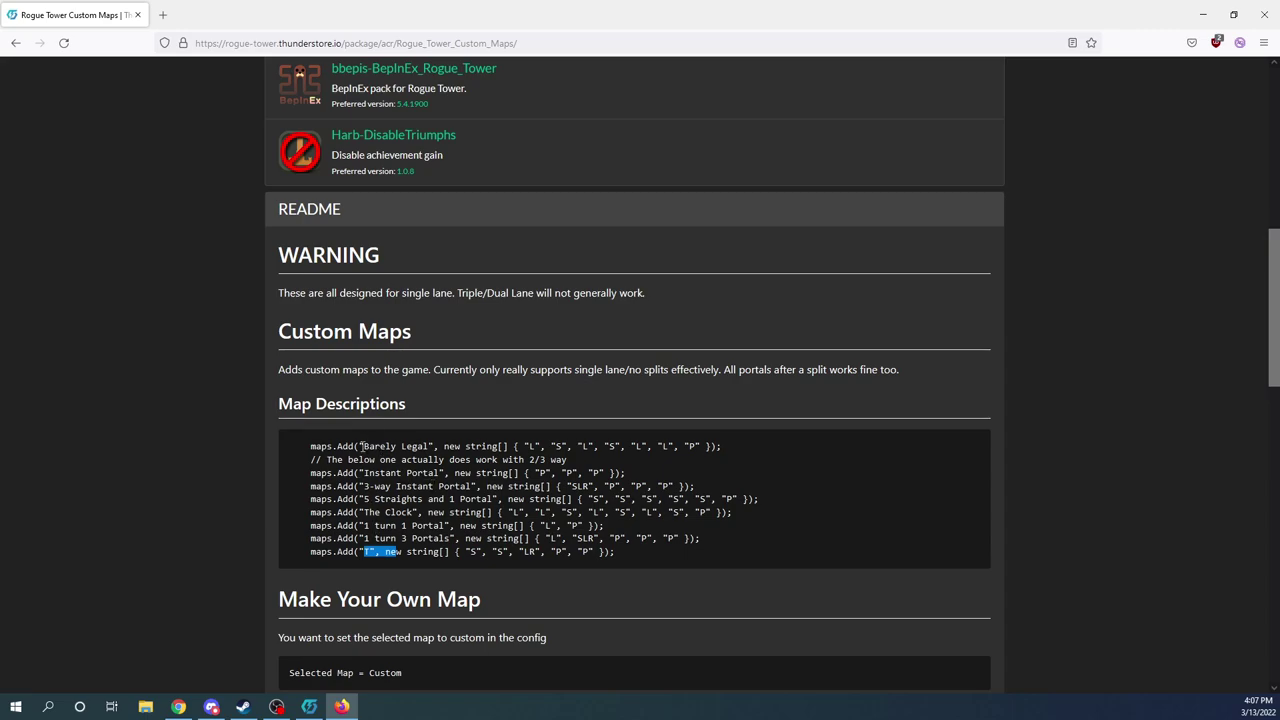
{"action": "left_click_drag", "start_coordinate": [363, 446], "coordinate": [428, 443]}
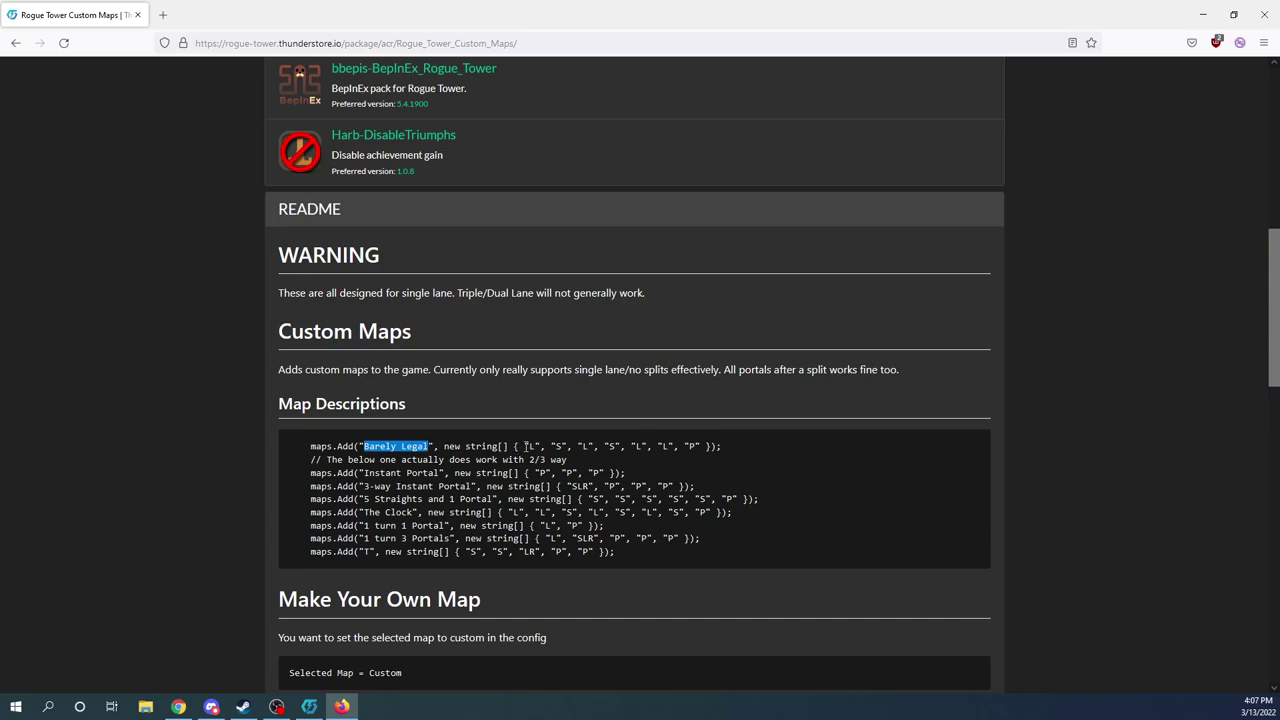
{"action": "left_click_drag", "start_coordinate": [526, 446], "coordinate": [700, 442]}
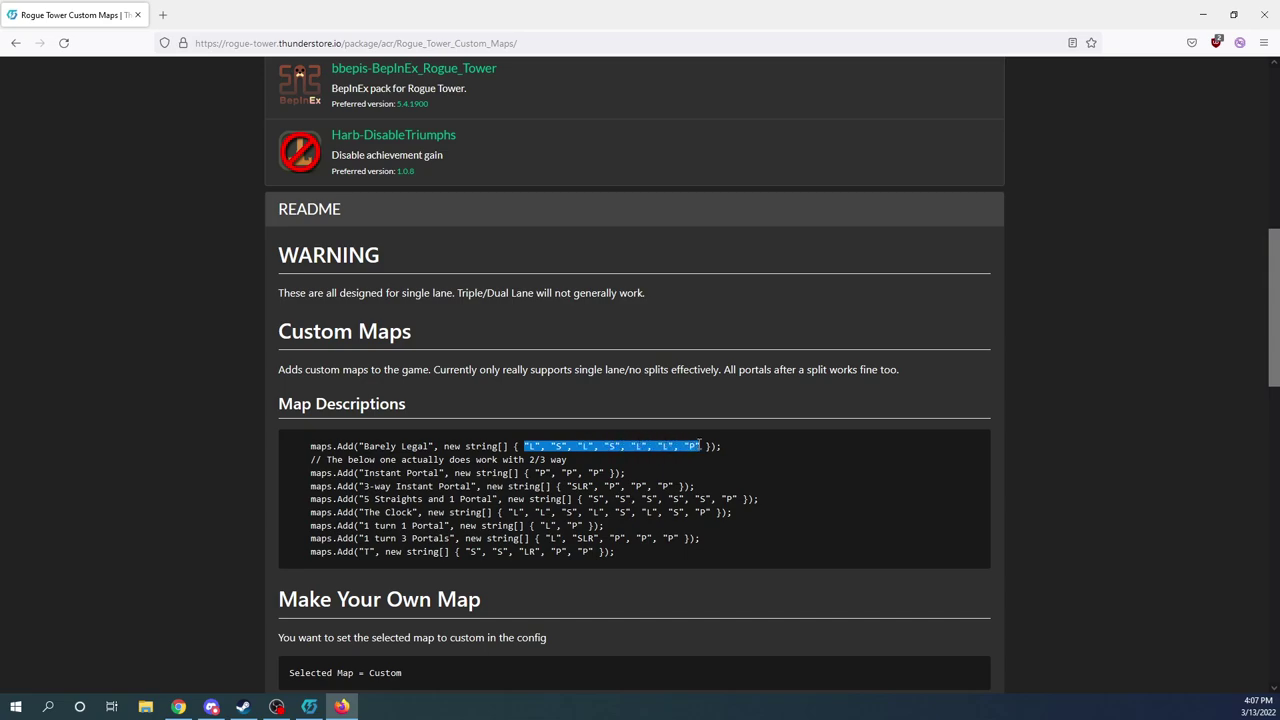
{"action": "left_click", "coordinate": [537, 460]}
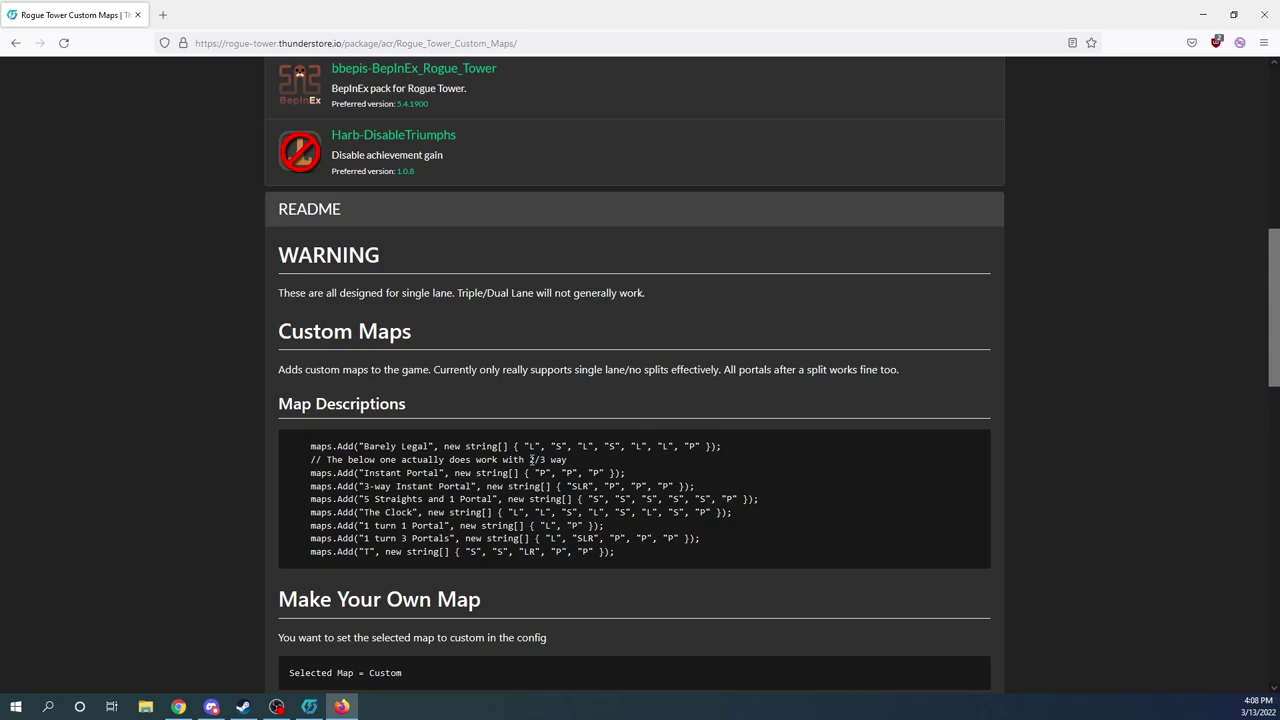
Highlight the first tile, the full definition line and the map name of Barely Legal in the Map Descriptions code block.
{"action": "mouse_move", "coordinate": [525, 446]}
{"action": "left_mouse_down"}
{"action": "mouse_move", "coordinate": [558, 446]}
{"action": "mouse_move", "coordinate": [535, 446]}
{"action": "left_mouse_up"}
{"action": "left_click", "coordinate": [530, 446]}
{"action": "left_click", "coordinate": [528, 446]}
{"action": "left_click", "coordinate": [529, 446]}
{"action": "triple_click", "coordinate": [543, 452]}
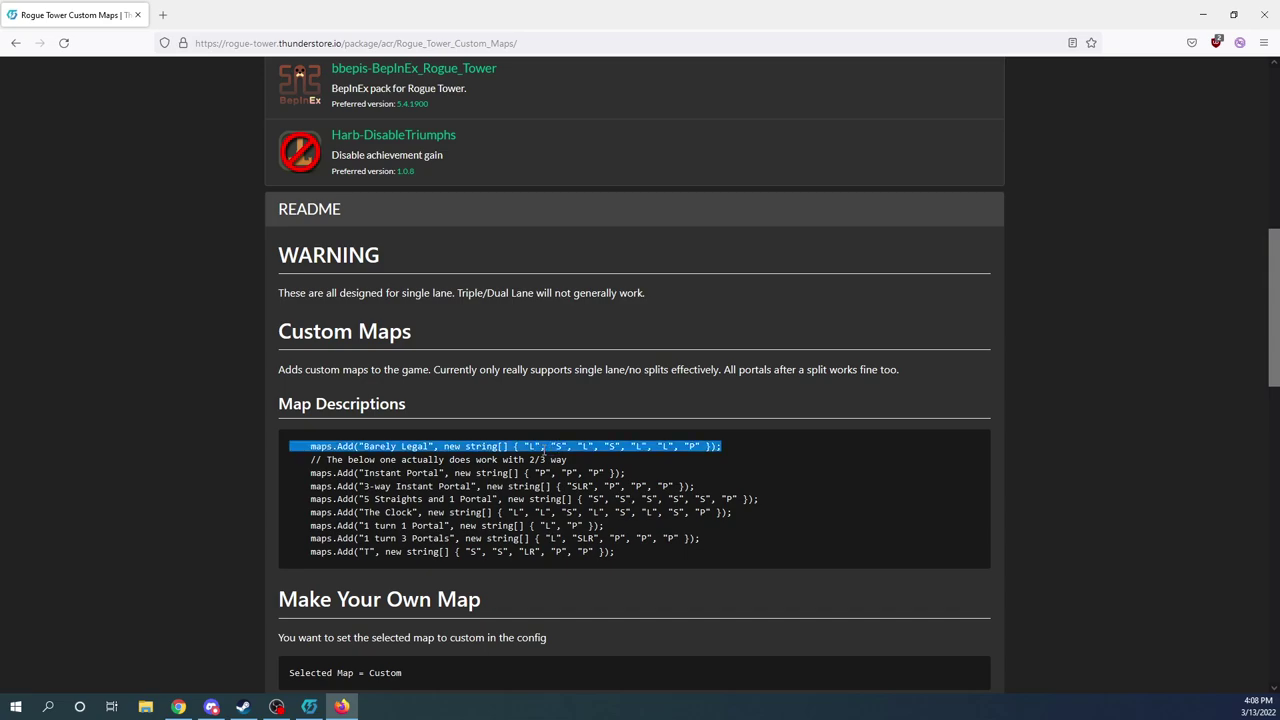
{"action": "left_click", "coordinate": [467, 515]}
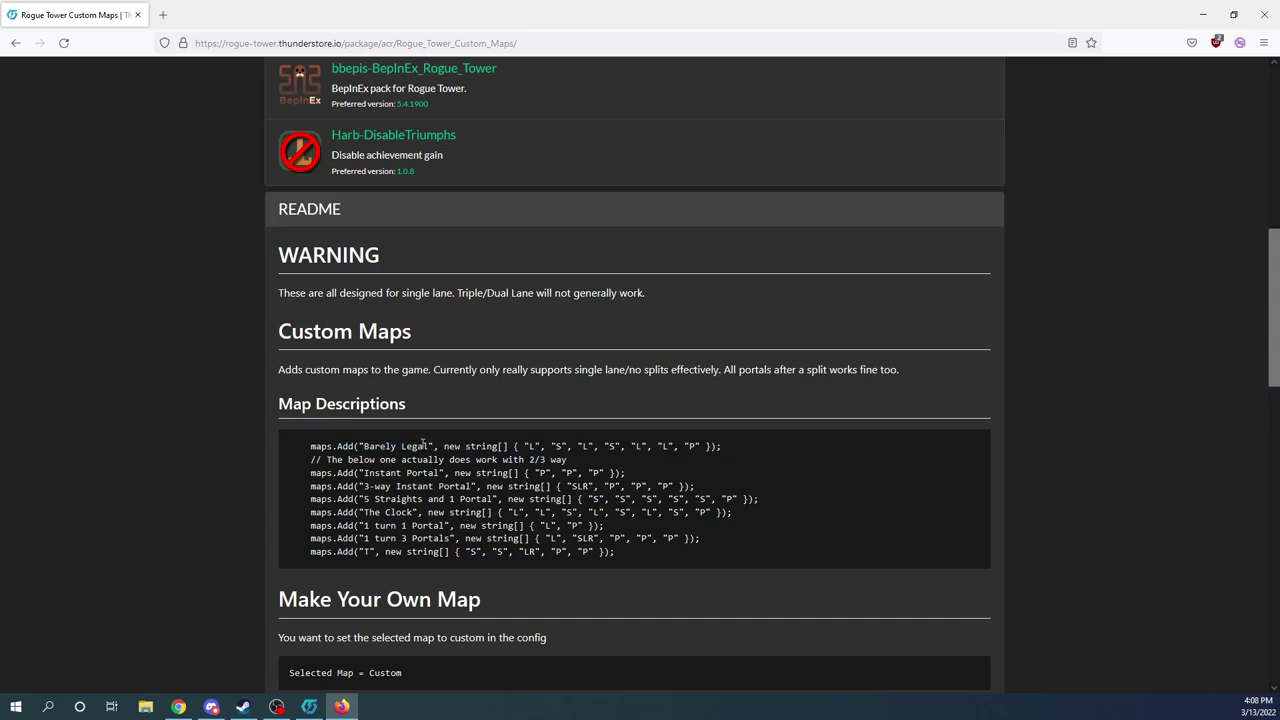
{"action": "left_click_drag", "start_coordinate": [430, 446], "coordinate": [366, 447]}
{"action": "left_click", "coordinate": [450, 460]}
Copy the web address of the Rogue Tower Custom Maps package page to the clipboard.
{"action": "scroll", "coordinate": [432, 480], "scroll_direction": "up", "scroll_amount": 3}
{"action": "scroll", "coordinate": [398, 415], "scroll_direction": "up", "scroll_amount": 2}
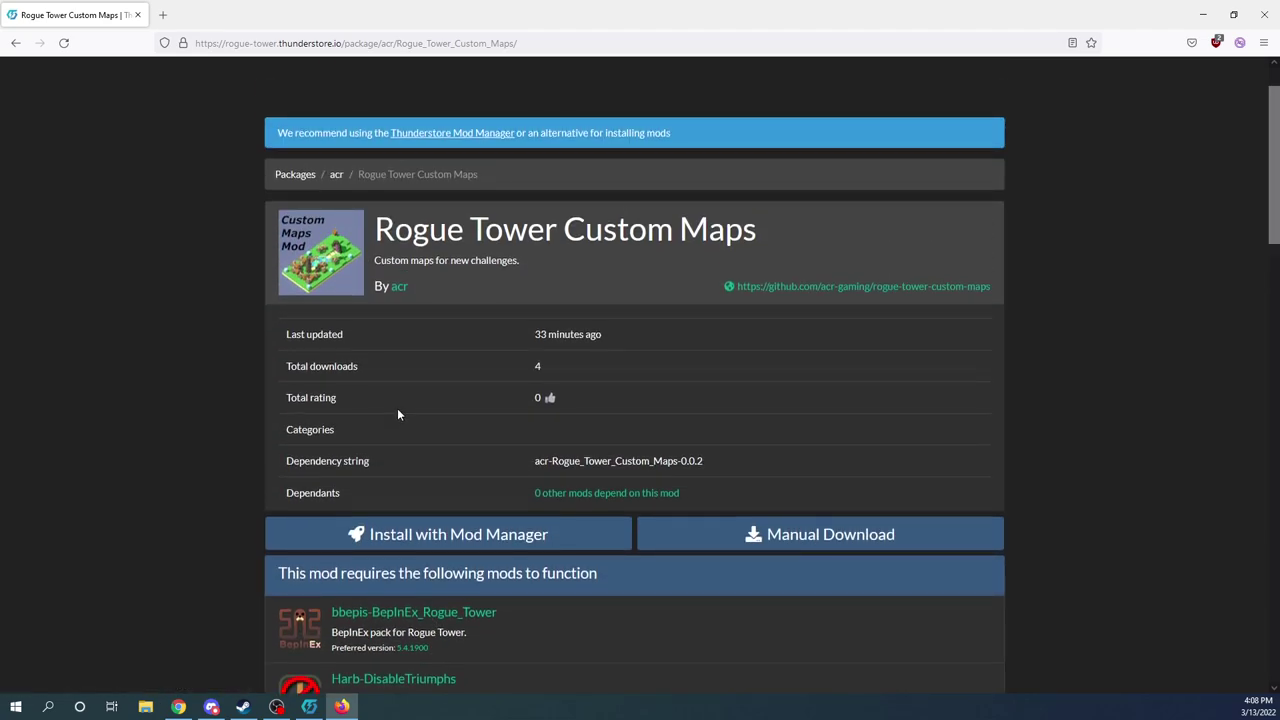
{"action": "left_click", "coordinate": [459, 40]}
{"action": "right_click", "coordinate": [459, 40]}
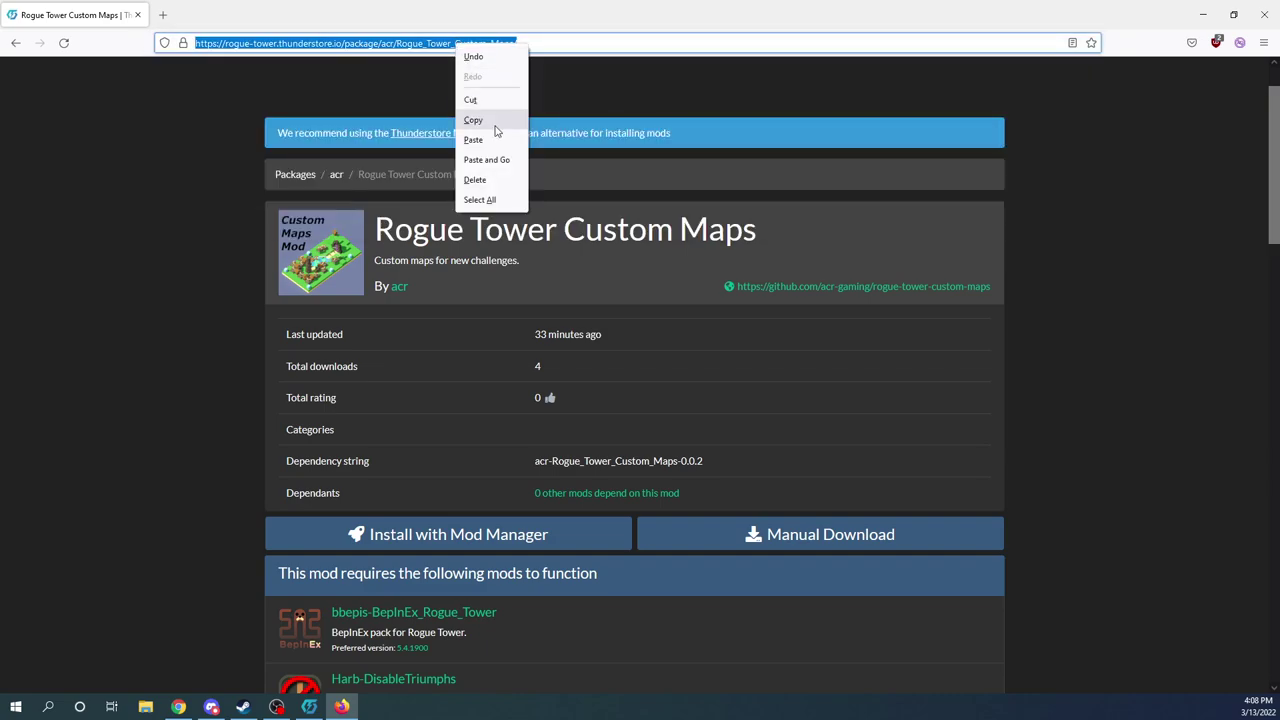
{"action": "left_click", "coordinate": [493, 128]}
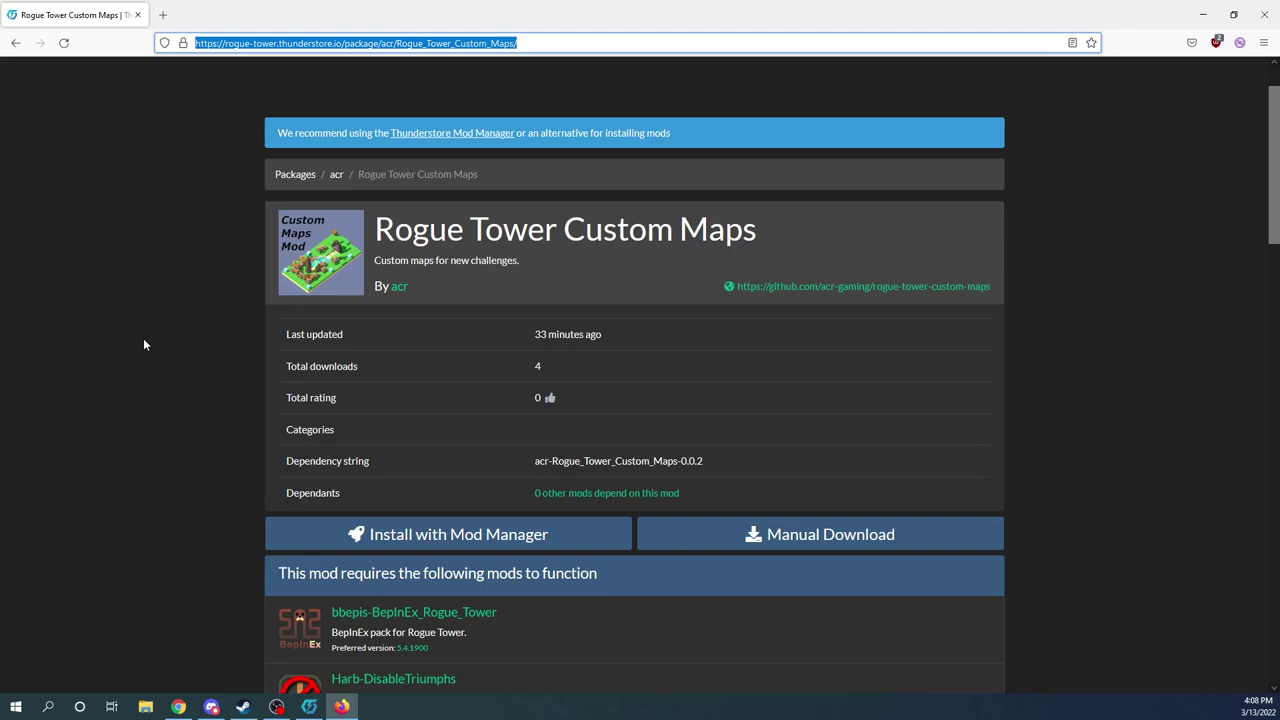
{"action": "scroll", "coordinate": [144, 342], "scroll_direction": "down", "scroll_amount": 2}
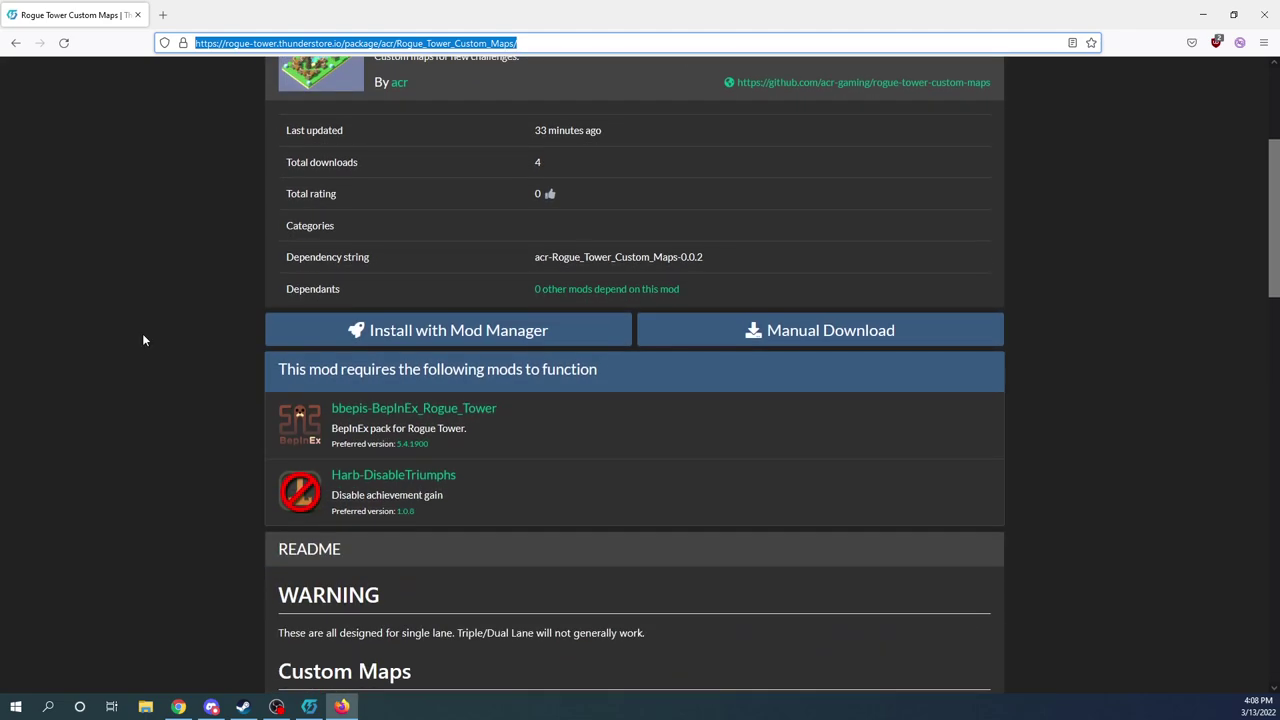